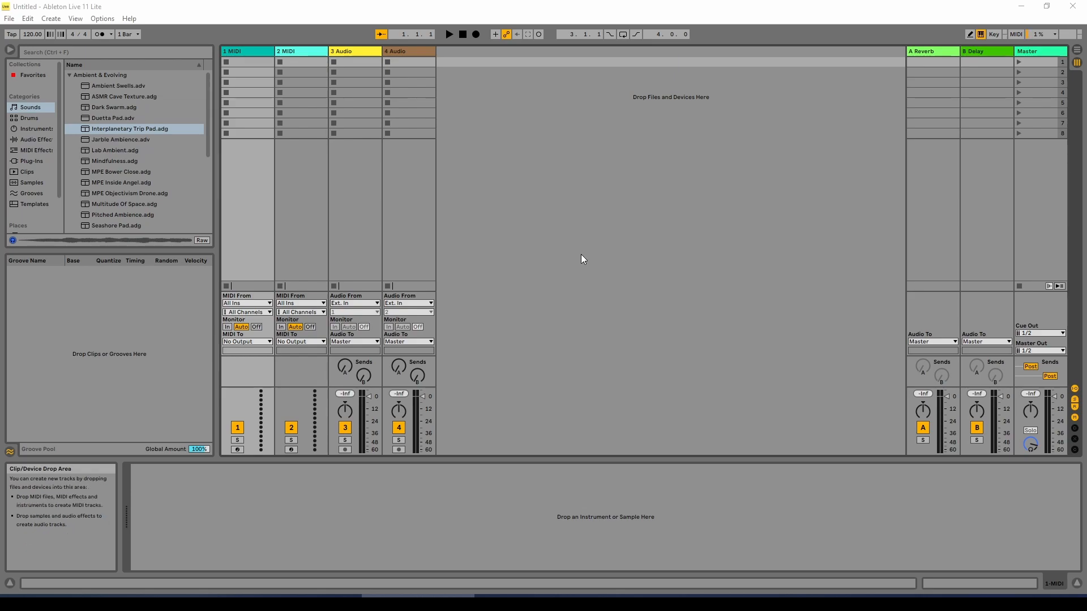
Delete both audio tracks, 4 Audio and 3 Audio, from the set
{"action": "right_click", "coordinate": [408, 49]}
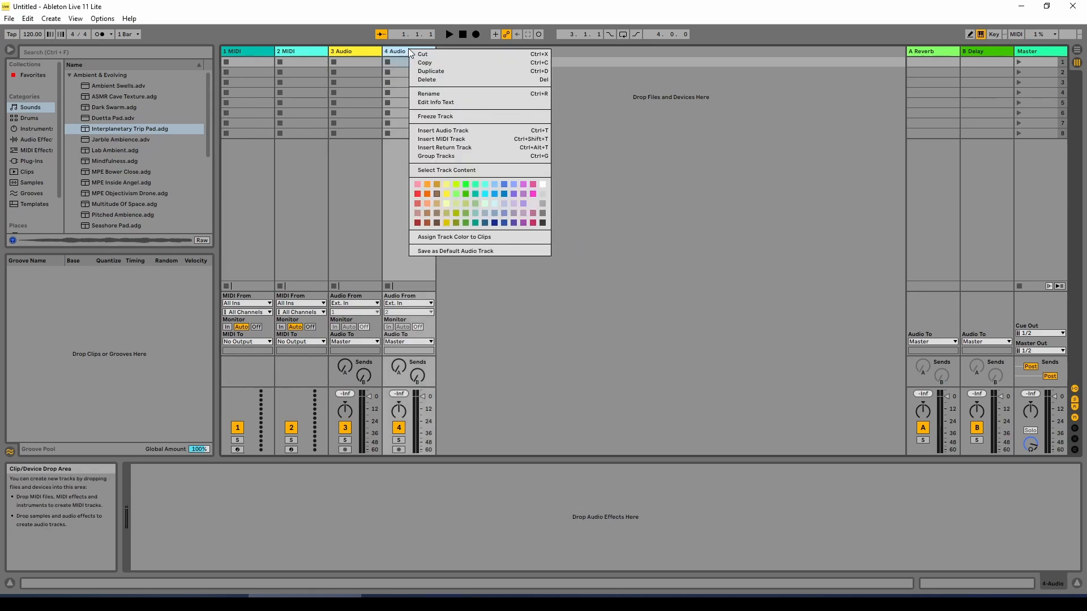
{"action": "left_click", "coordinate": [431, 80]}
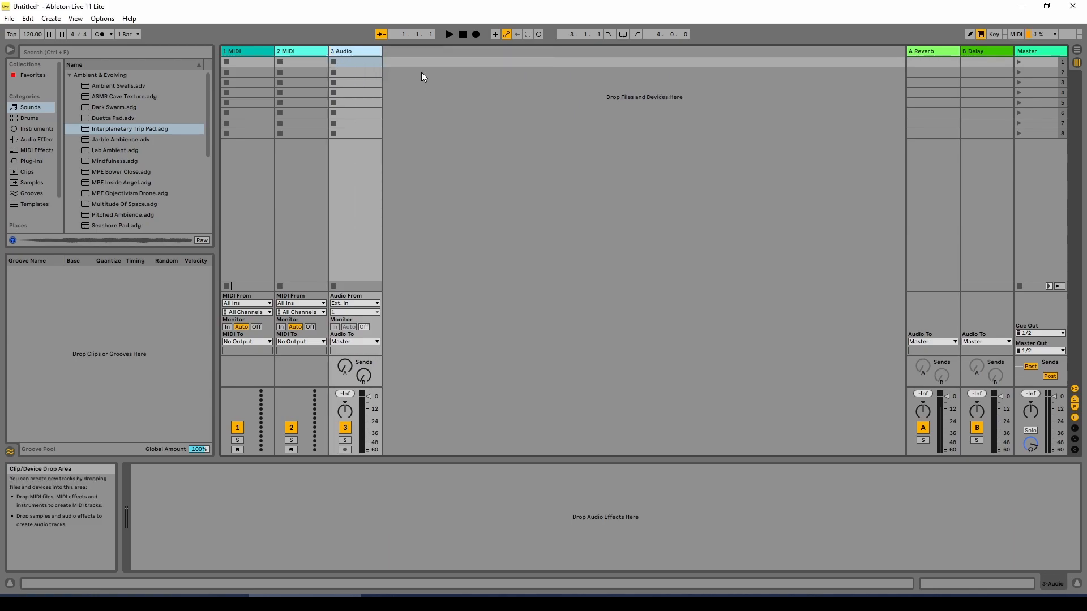
{"action": "right_click", "coordinate": [357, 49]}
{"action": "left_click", "coordinate": [376, 80]}
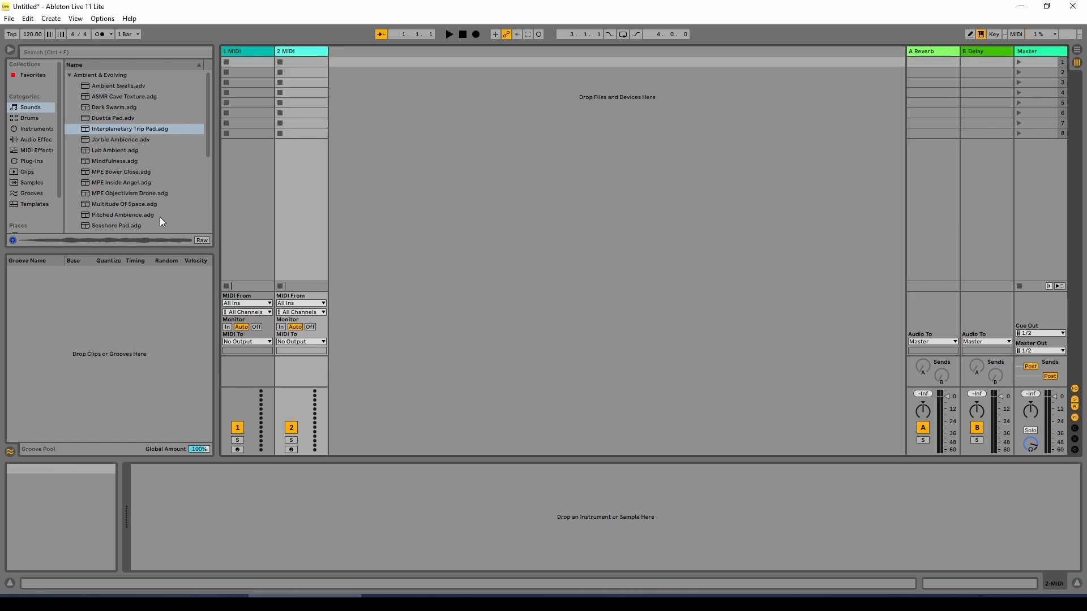
Preview the Interplanetary Trip Pad sound and load it onto the first MIDI track
{"action": "left_click", "coordinate": [144, 128]}
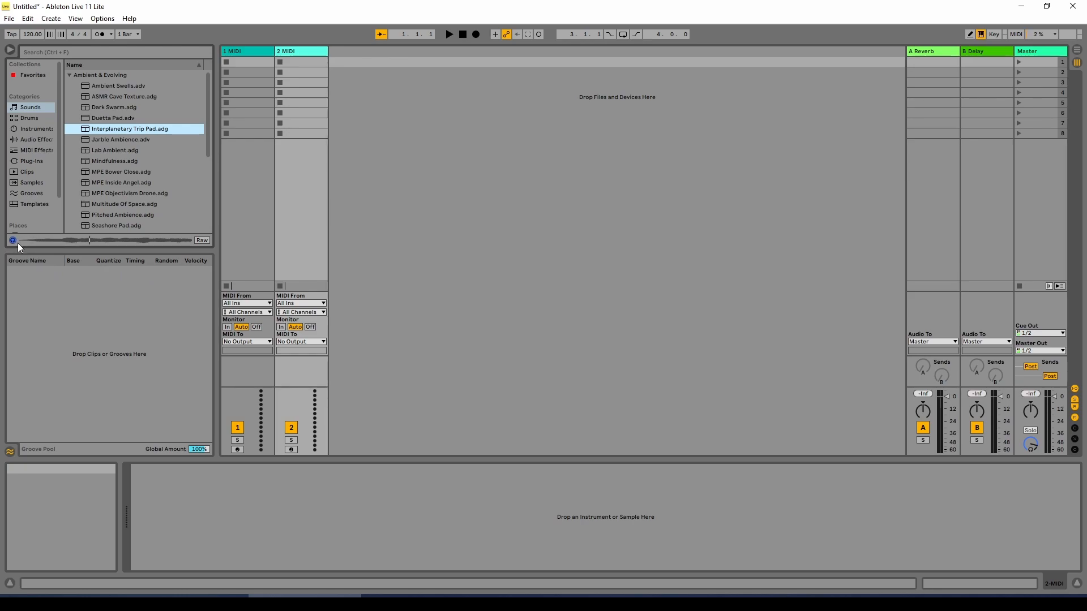
{"action": "left_click", "coordinate": [450, 258]}
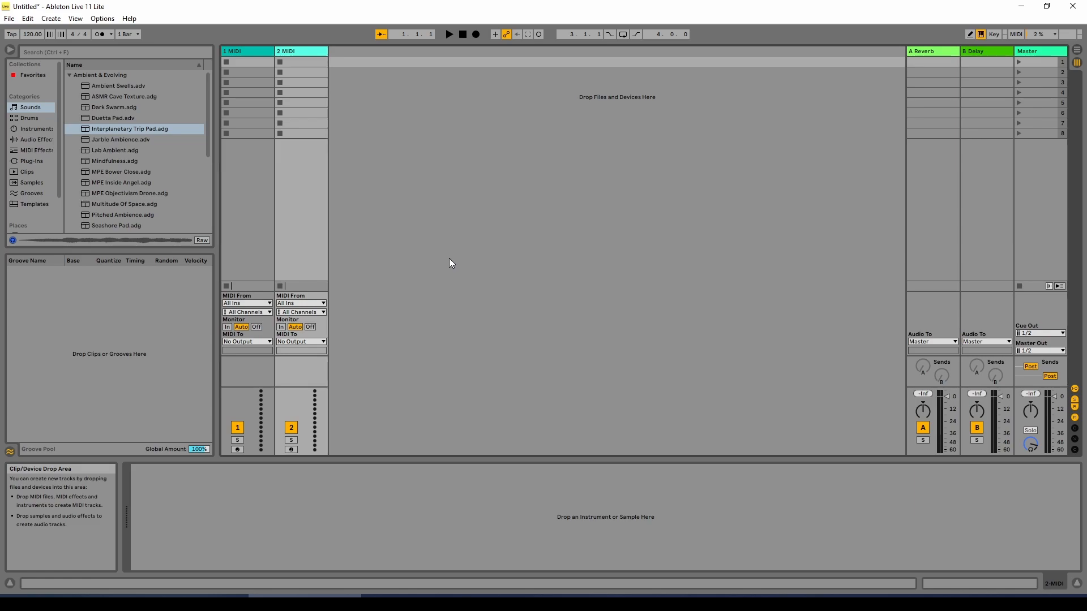
{"action": "left_click", "coordinate": [259, 168]}
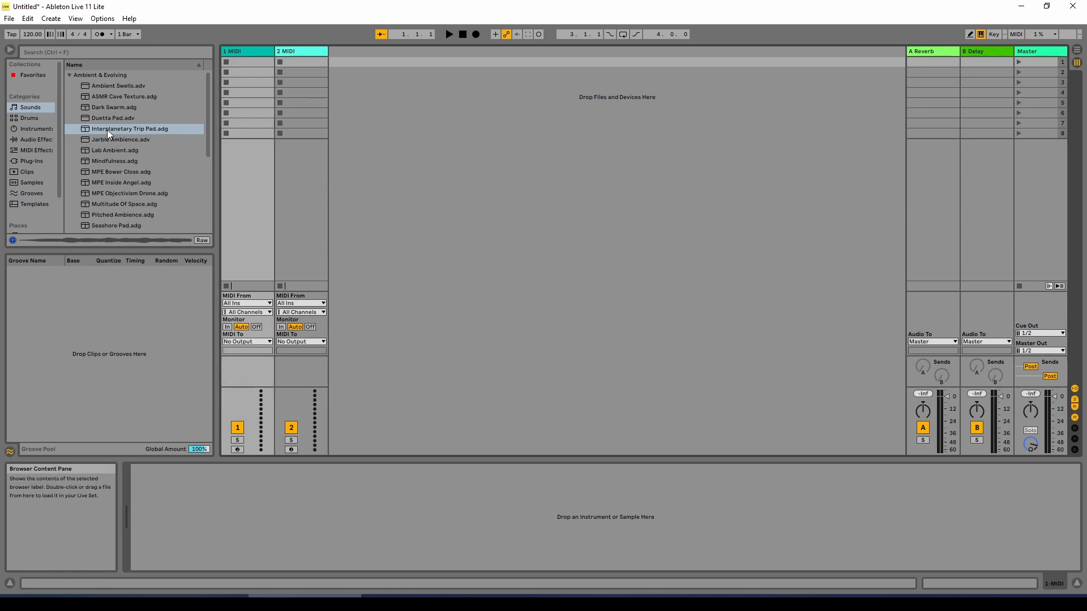
{"action": "left_click_drag", "start_coordinate": [107, 131], "coordinate": [254, 61]}
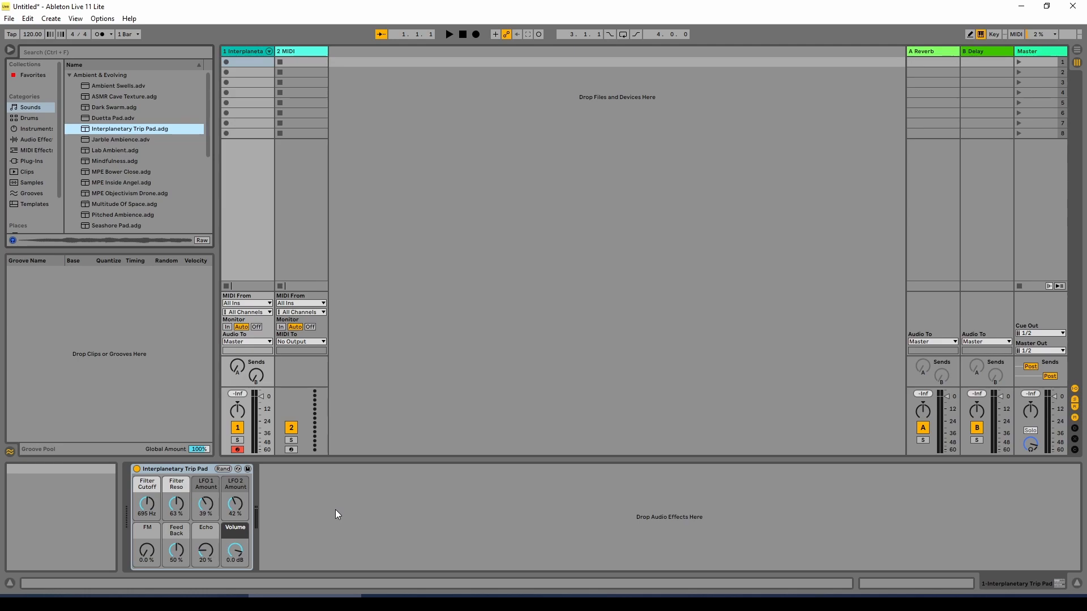
Create a four-bar looping MIDI clip in the pad track's first slot, with the C Major scale and note preview turned on
{"action": "double_click", "coordinate": [245, 62]}
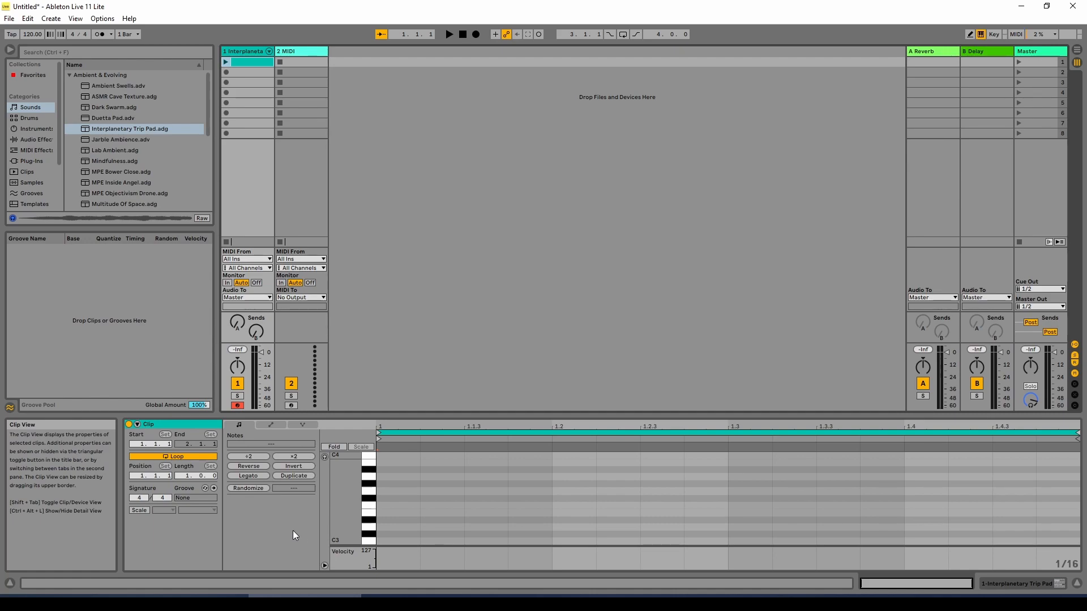
{"action": "left_click", "coordinate": [135, 510]}
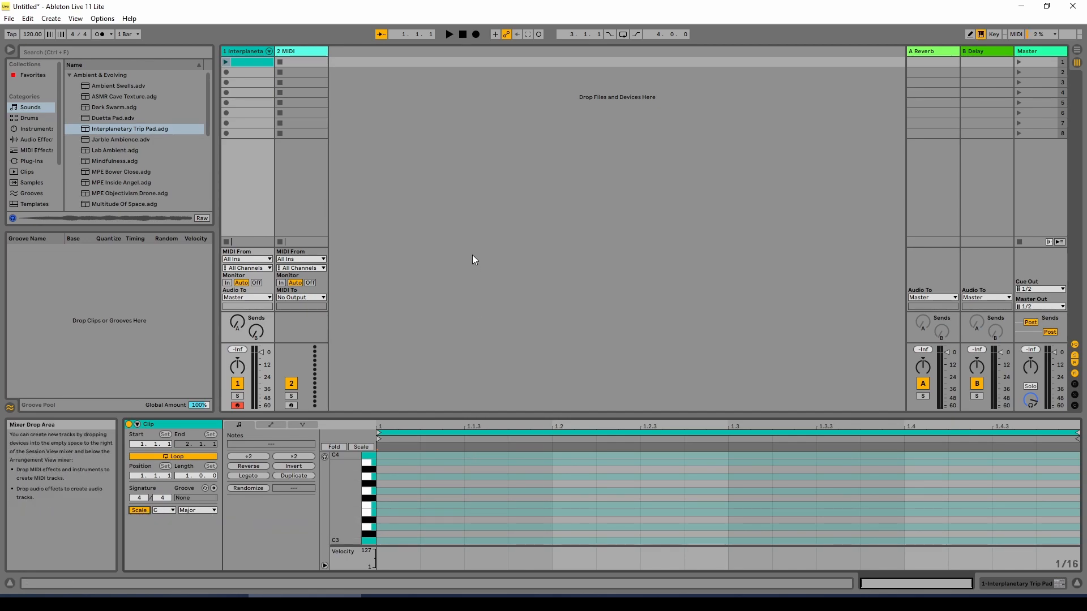
{"action": "left_click", "coordinate": [325, 457]}
{"action": "left_click_drag", "start_coordinate": [372, 464], "coordinate": [372, 514]}
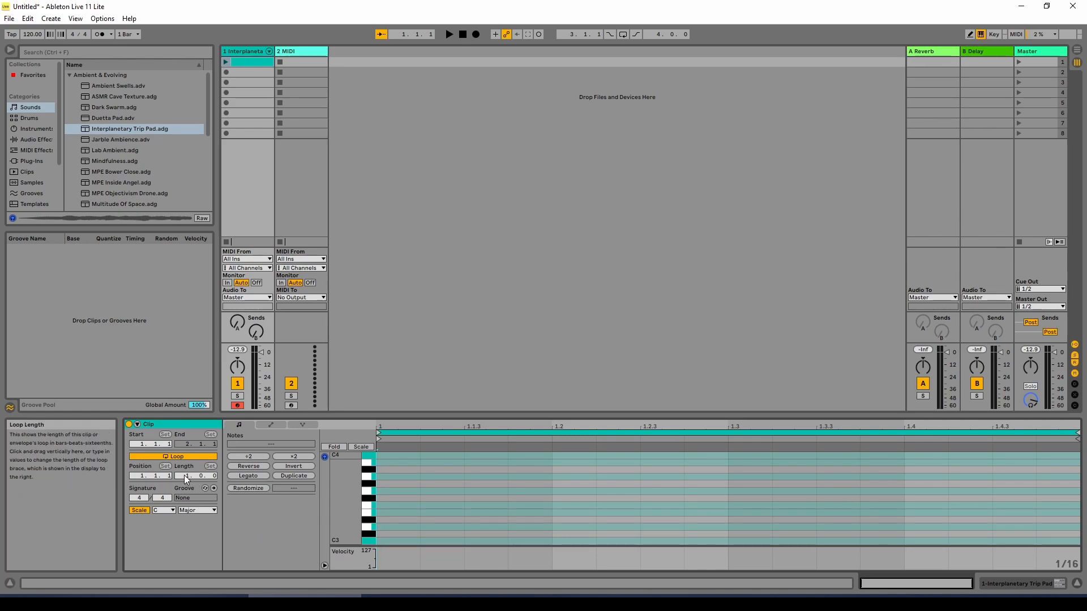
{"action": "left_click_drag", "start_coordinate": [185, 477], "coordinate": [186, 452]}
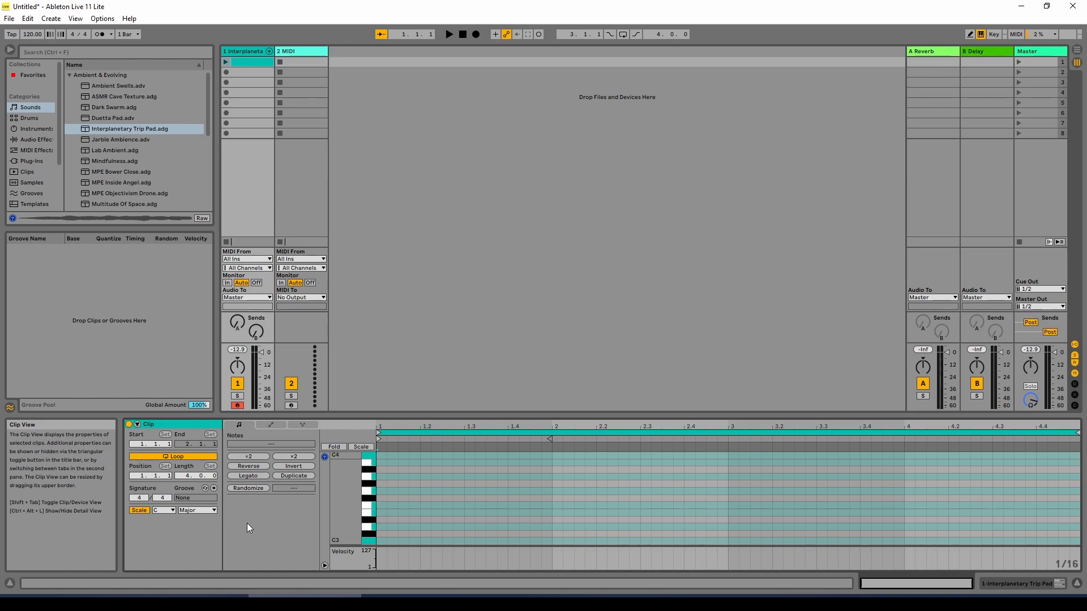
Audition C2 and add a one-bar C2 note in bar 1 of the clip
{"action": "scroll", "coordinate": [370, 512], "scroll_direction": "down", "scroll_amount": 3}
{"action": "scroll", "coordinate": [371, 513], "scroll_direction": "down", "scroll_amount": 2}
{"action": "scroll", "coordinate": [368, 510], "scroll_direction": "down", "scroll_amount": 1}
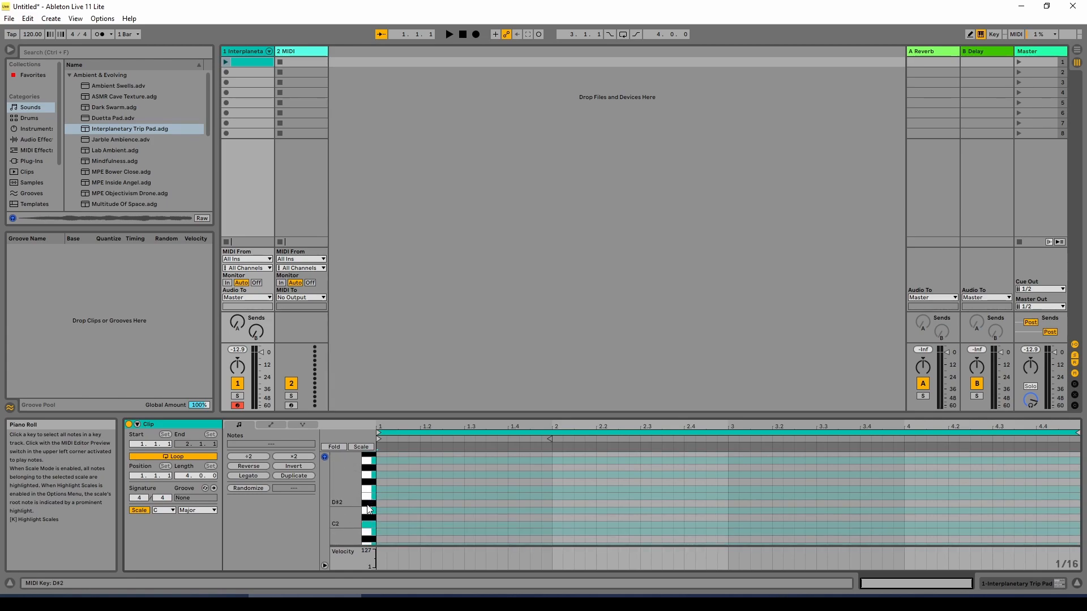
{"action": "left_click", "coordinate": [369, 528]}
{"action": "double_click", "coordinate": [380, 525]}
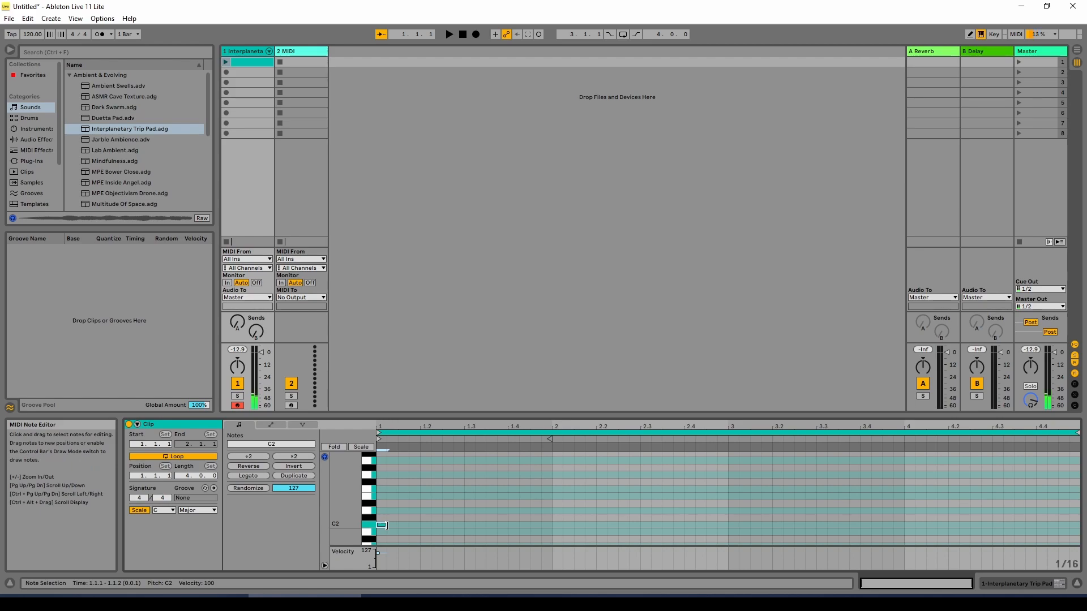
{"action": "left_click_drag", "start_coordinate": [385, 526], "coordinate": [550, 524]}
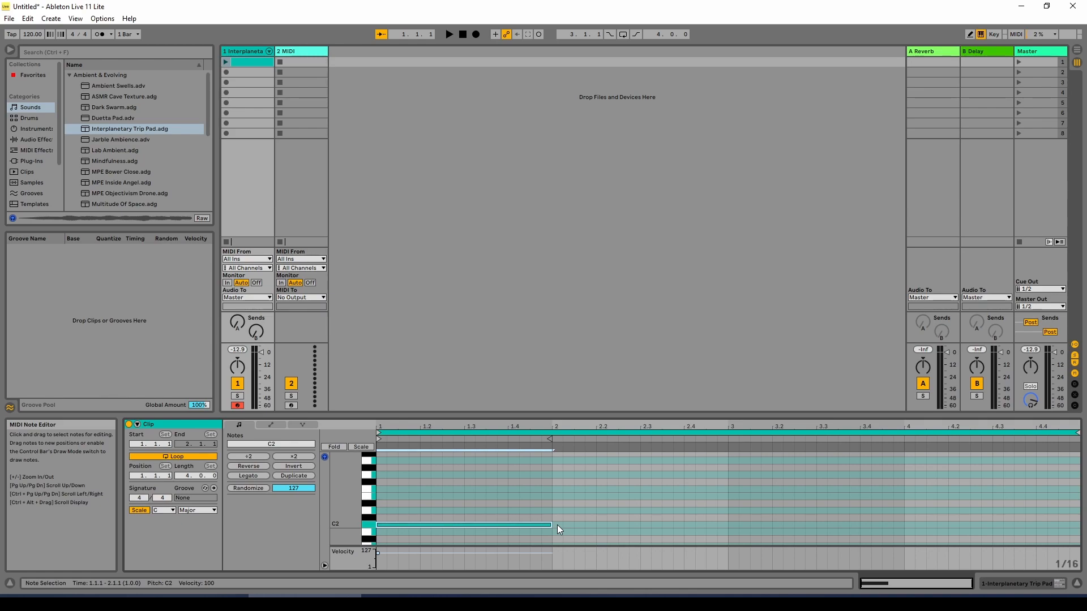
Add one-bar notes F2 in bar 2, A2 in bar 3 and G2 in bar 4, and play the clip
{"action": "double_click", "coordinate": [556, 488]}
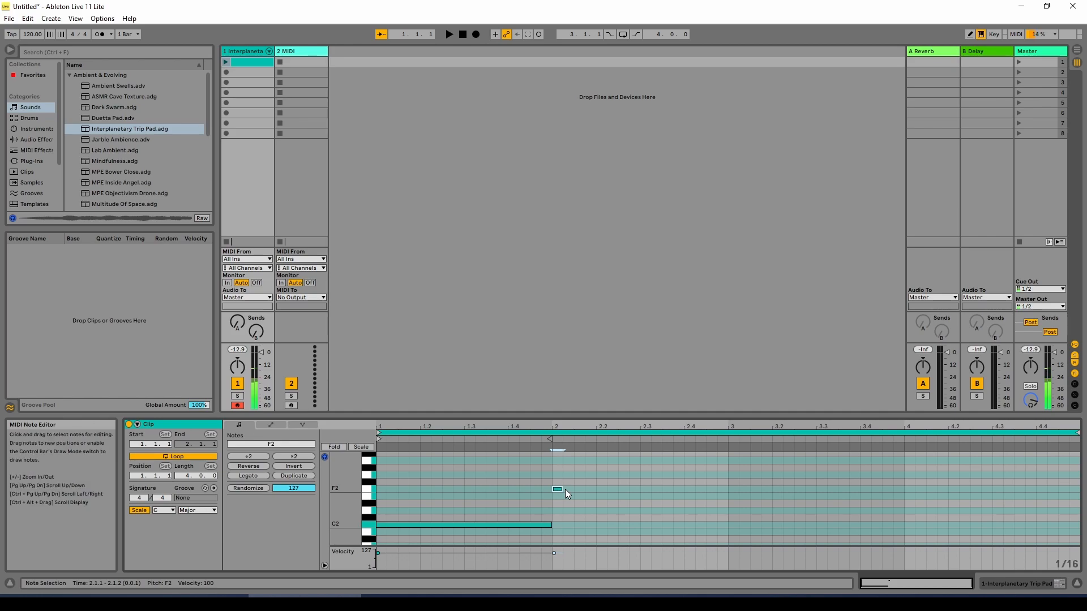
{"action": "left_click_drag", "start_coordinate": [563, 489], "coordinate": [728, 491]}
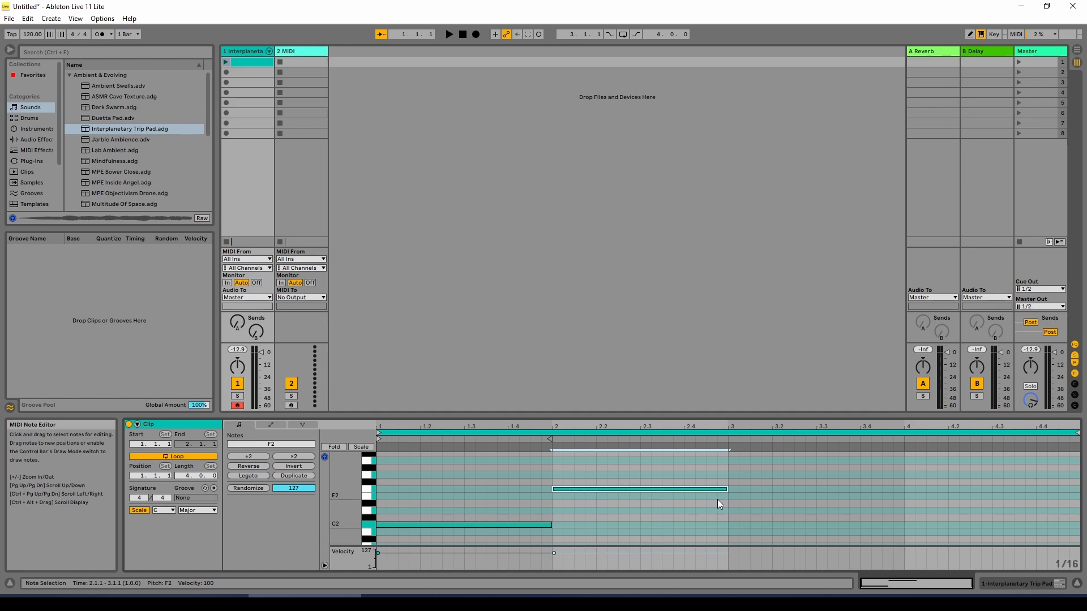
{"action": "double_click", "coordinate": [732, 461]}
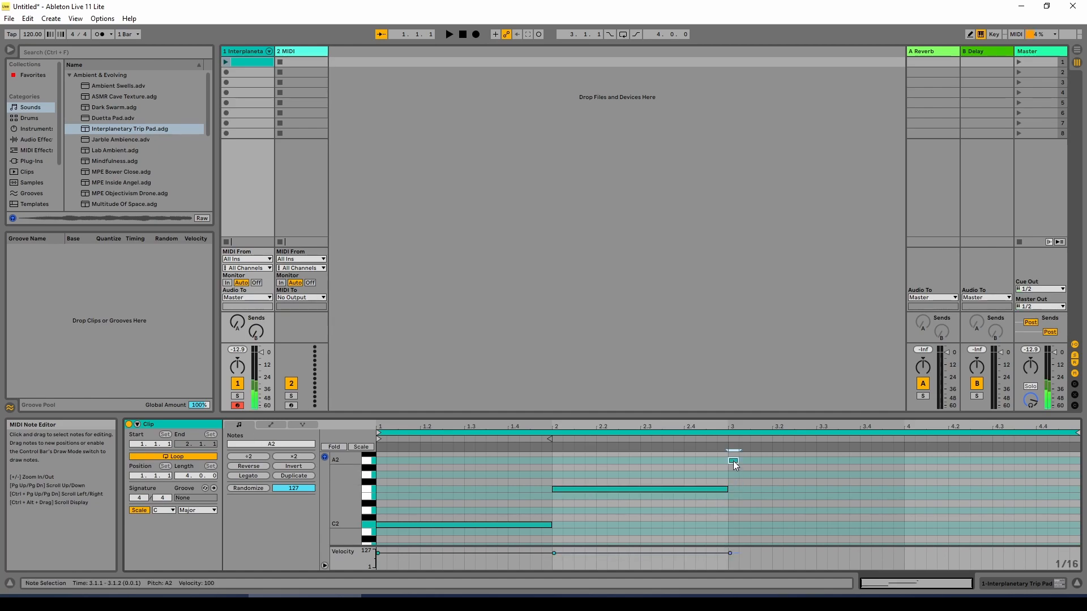
{"action": "left_click_drag", "start_coordinate": [735, 460], "coordinate": [899, 463]}
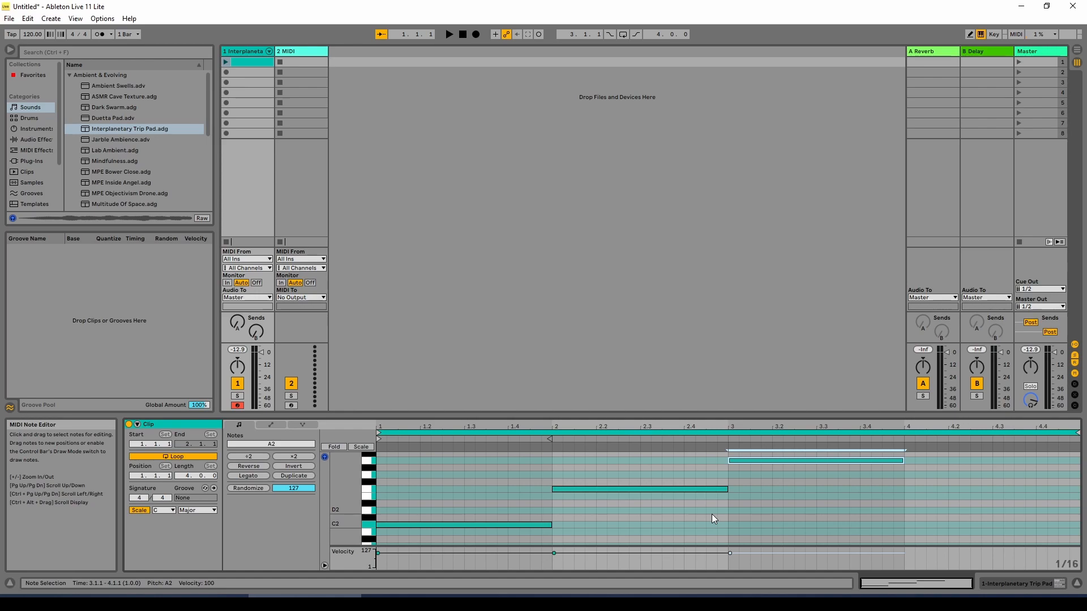
{"action": "double_click", "coordinate": [908, 476]}
{"action": "left_click_drag", "start_coordinate": [913, 474], "coordinate": [1081, 477]}
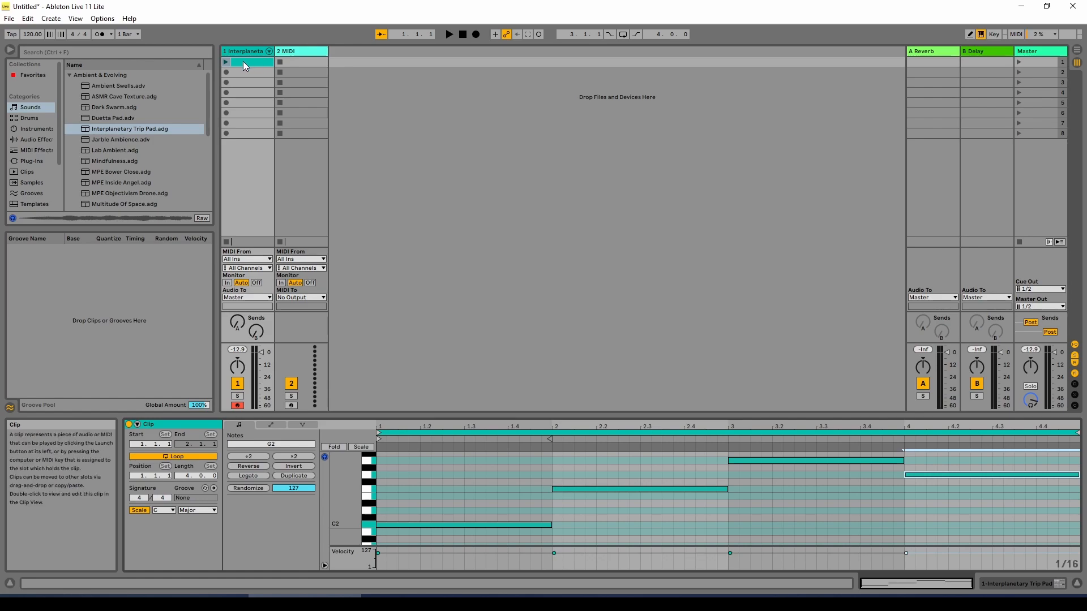
{"action": "left_click", "coordinate": [226, 61]}
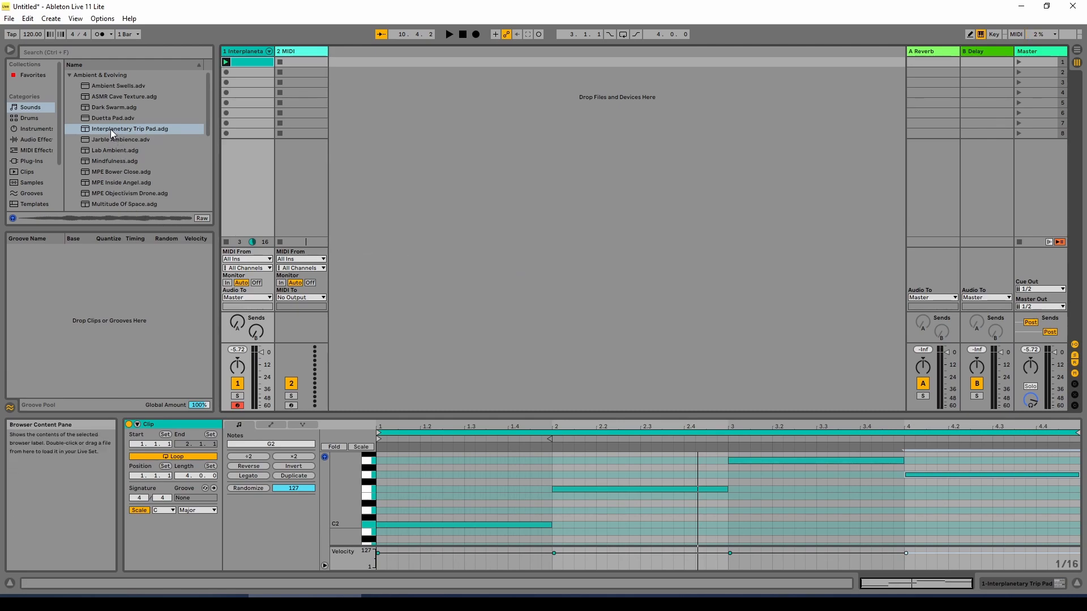
Load Interplanetary Trip Pad onto the second MIDI track and create a four-bar clip in its first slot
{"action": "left_click", "coordinate": [111, 132]}
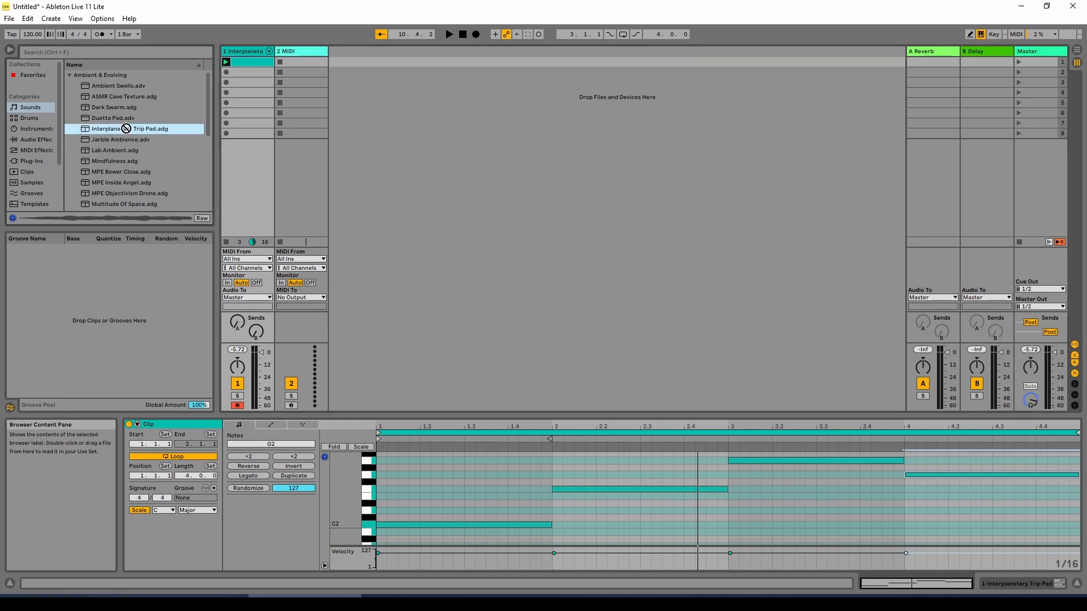
{"action": "key", "text": "Return"}
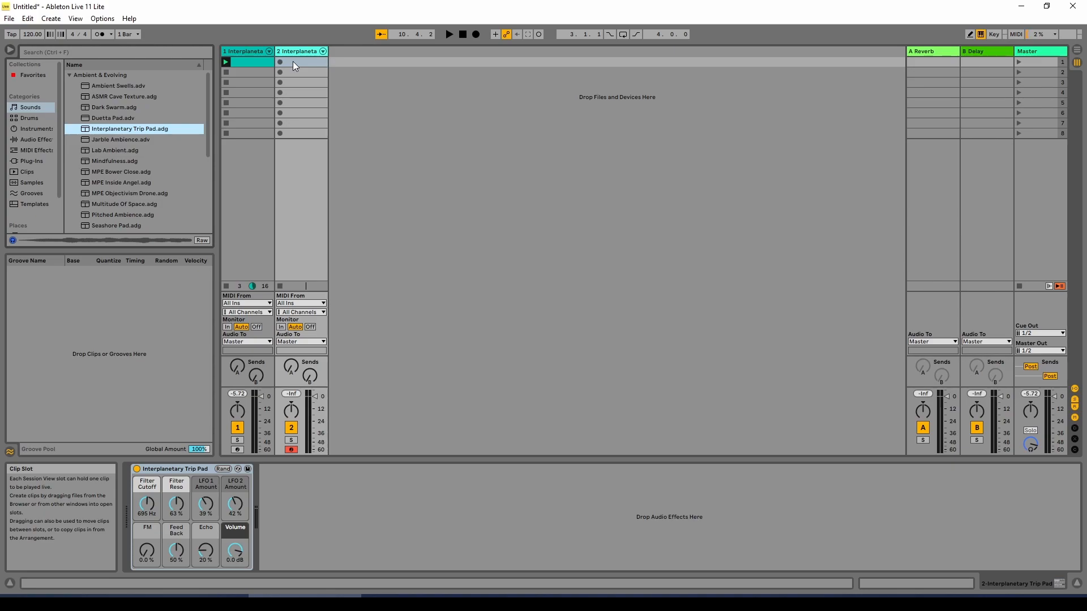
{"action": "double_click", "coordinate": [294, 61]}
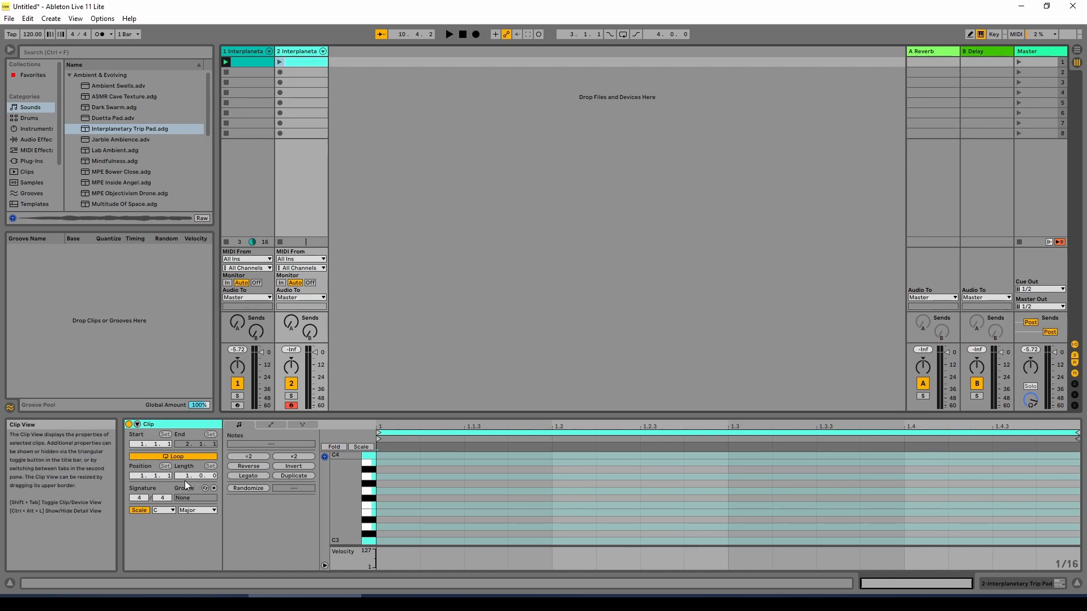
{"action": "left_click_drag", "start_coordinate": [188, 475], "coordinate": [188, 463]}
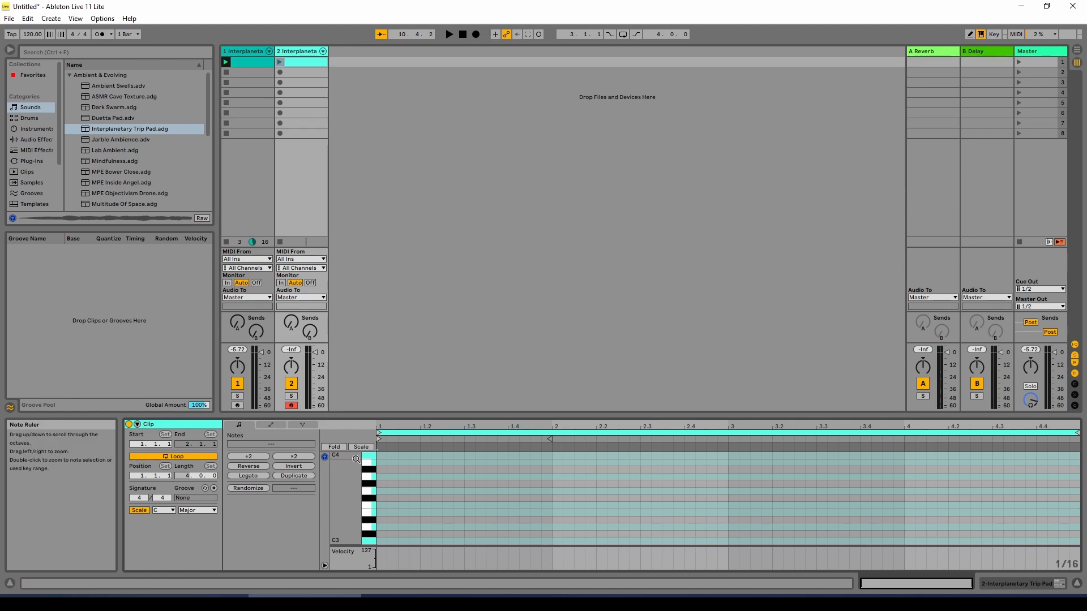
Audition piano roll keys between C4 and C3 in the second track's clip
{"action": "scroll", "coordinate": [351, 480], "scroll_direction": "up", "scroll_amount": 3}
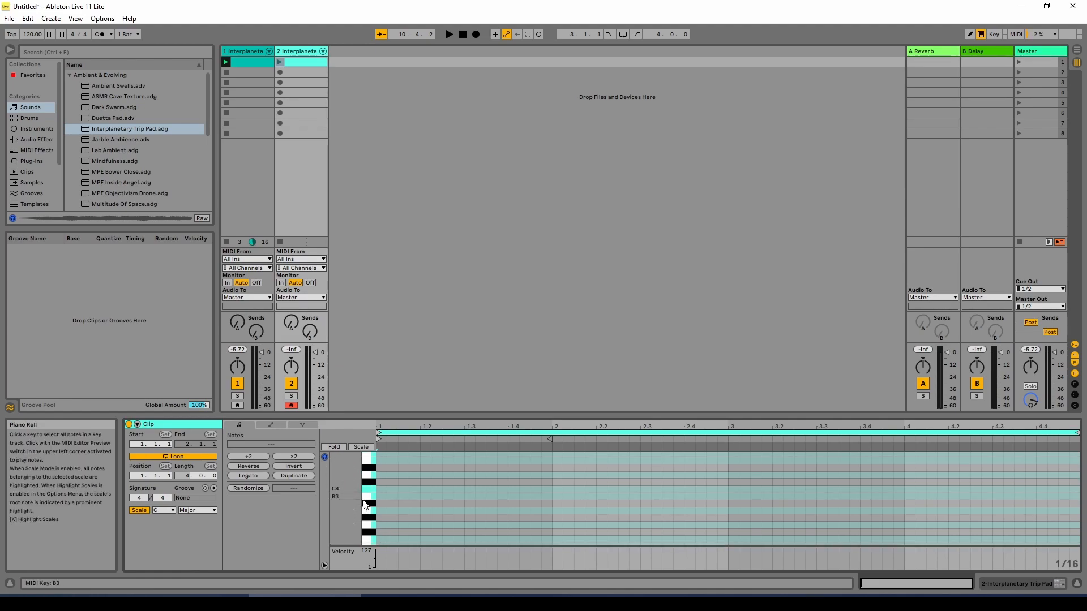
{"action": "left_click", "coordinate": [370, 492]}
{"action": "left_click_drag", "start_coordinate": [370, 492], "coordinate": [378, 545]}
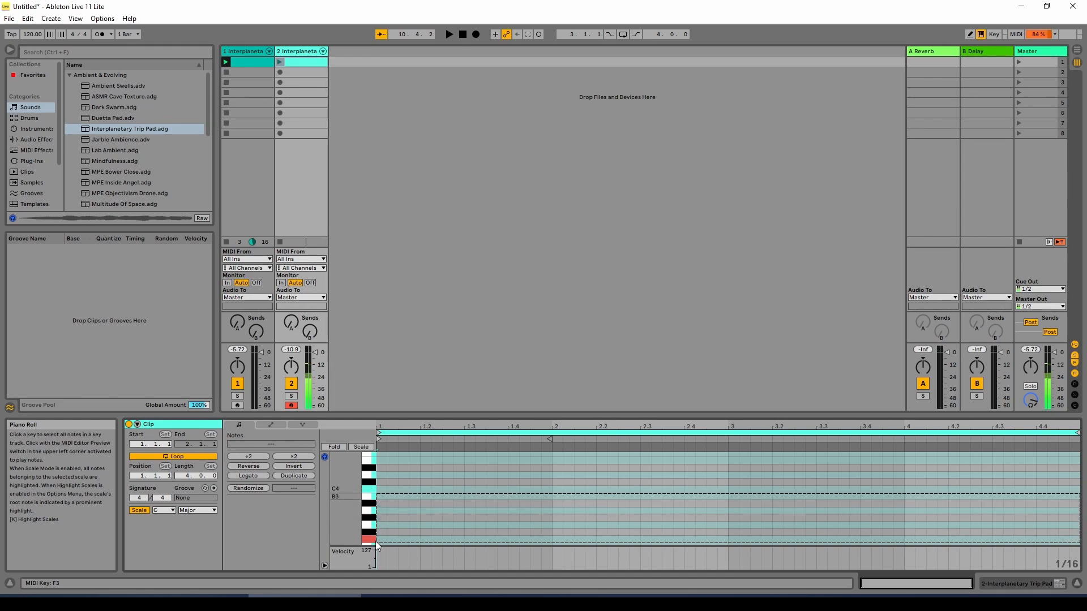
{"action": "scroll", "coordinate": [367, 530], "scroll_direction": "down", "scroll_amount": 1}
{"action": "left_click", "coordinate": [366, 525]}
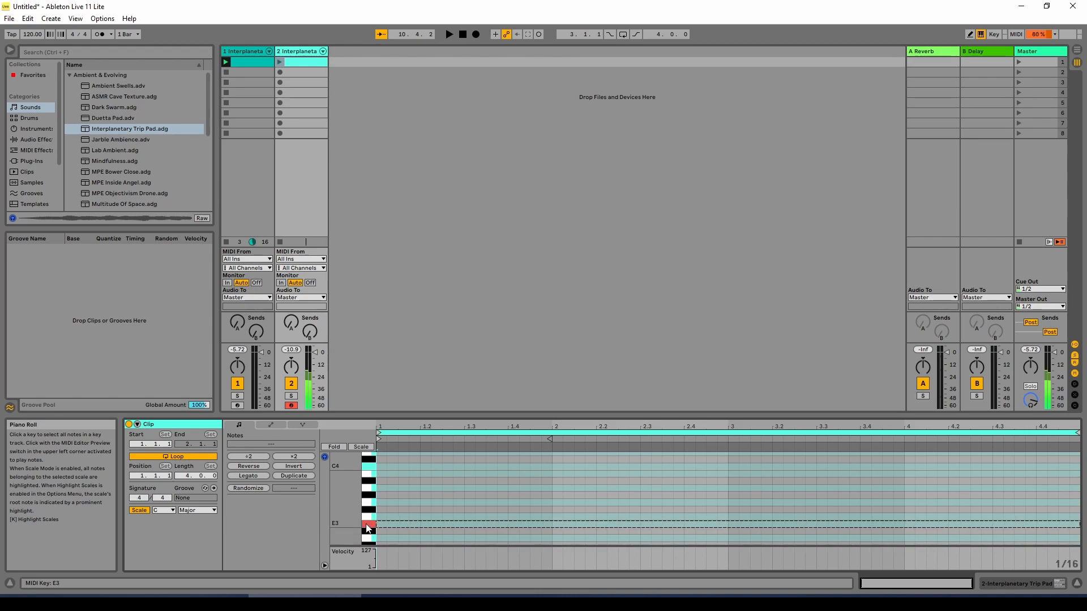
{"action": "scroll", "coordinate": [367, 538], "scroll_direction": "down", "scroll_amount": 1}
{"action": "left_click", "coordinate": [367, 532]}
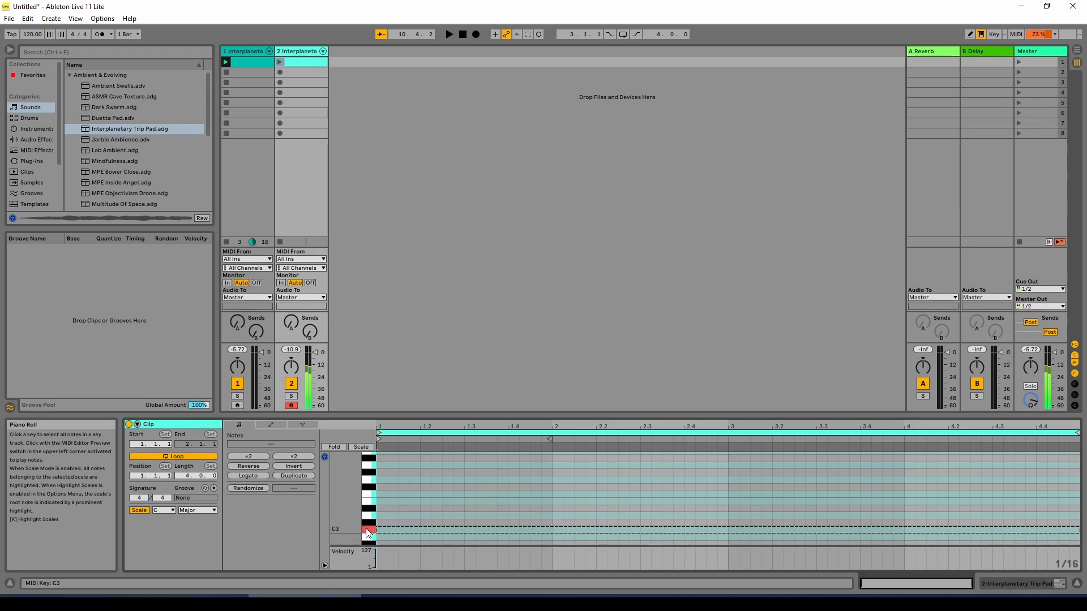
{"action": "scroll", "coordinate": [361, 511], "scroll_direction": "up", "scroll_amount": 1}
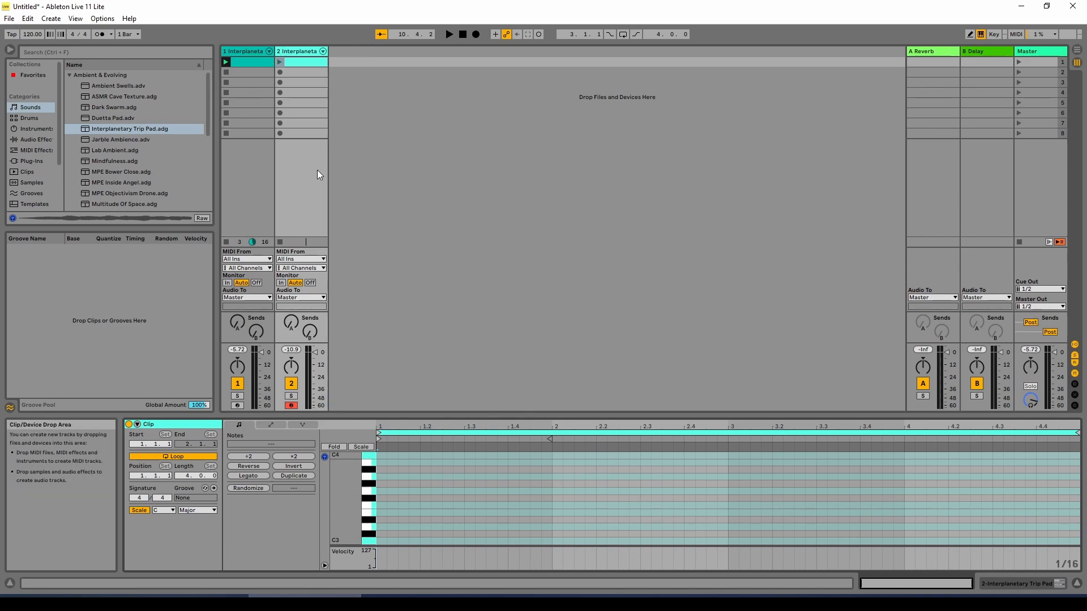
Add sixteenth notes F3, E3, F3, E3 in bar 1 of the second track's clip and play it alongside the first track's clip
{"action": "left_click", "coordinate": [223, 64]}
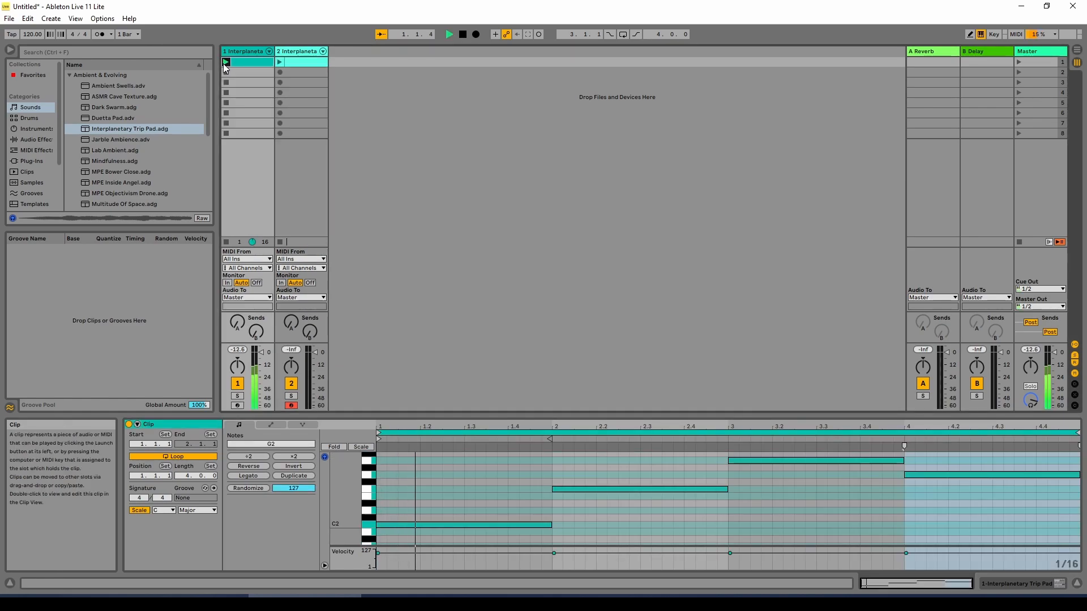
{"action": "left_click", "coordinate": [303, 61]}
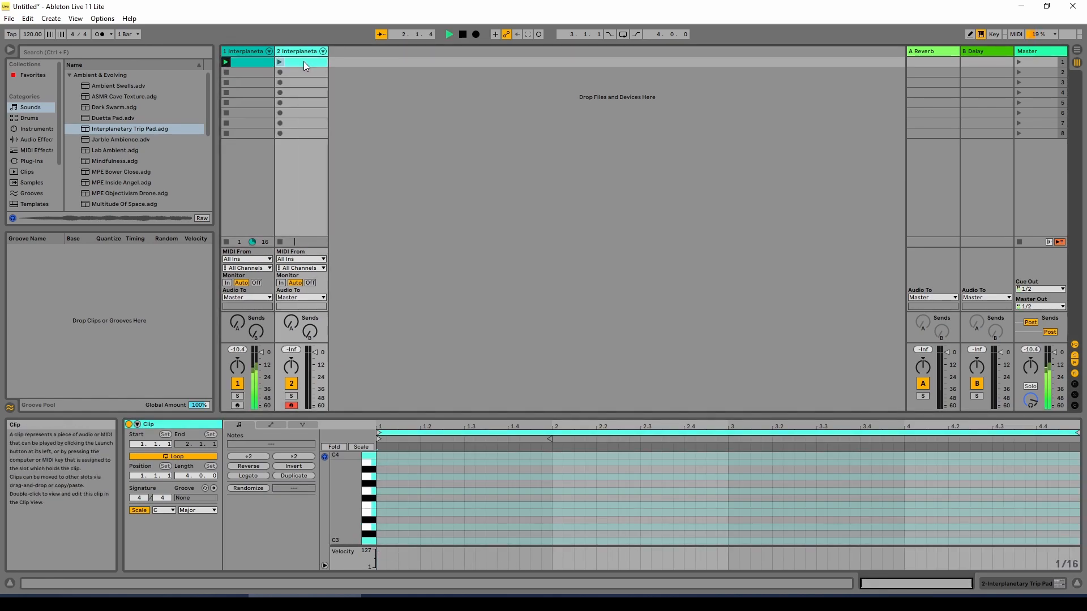
{"action": "double_click", "coordinate": [385, 505]}
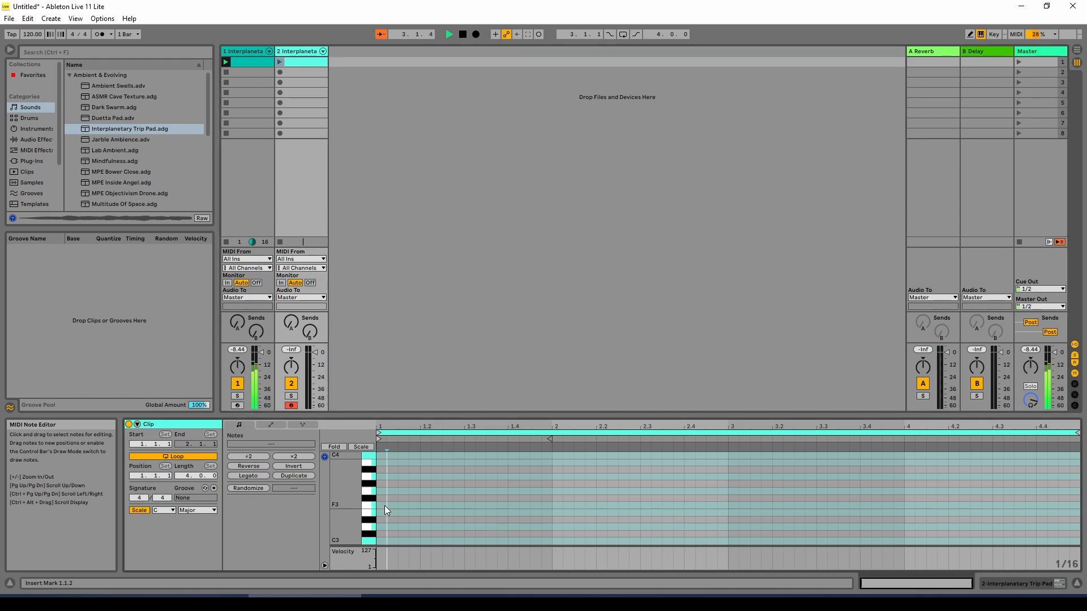
{"action": "double_click", "coordinate": [425, 512]}
{"action": "double_click", "coordinate": [489, 504]}
{"action": "double_click", "coordinate": [535, 513]}
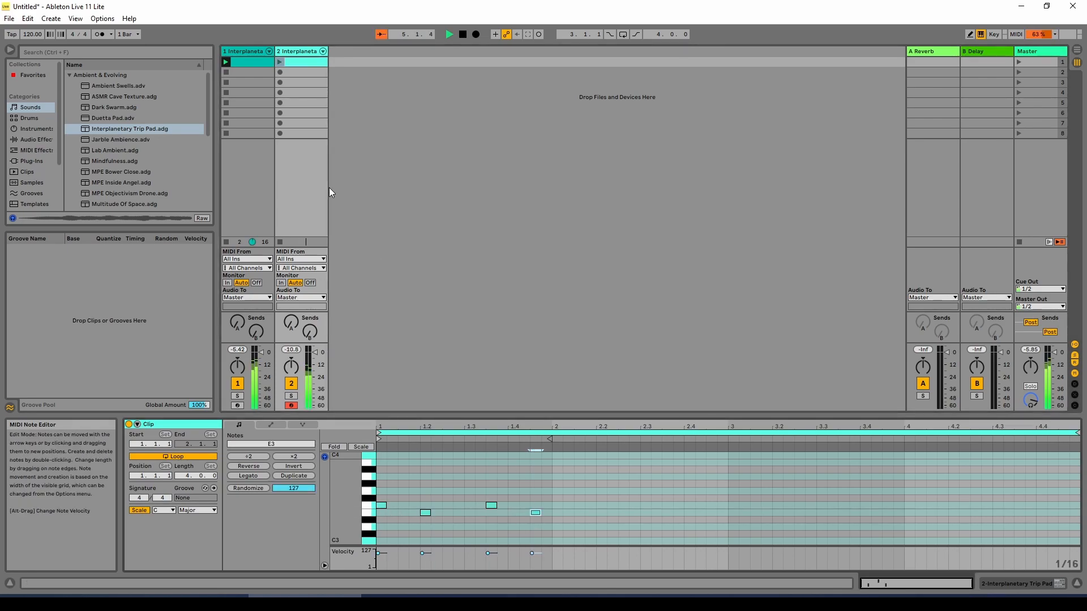
{"action": "left_click", "coordinate": [279, 62]}
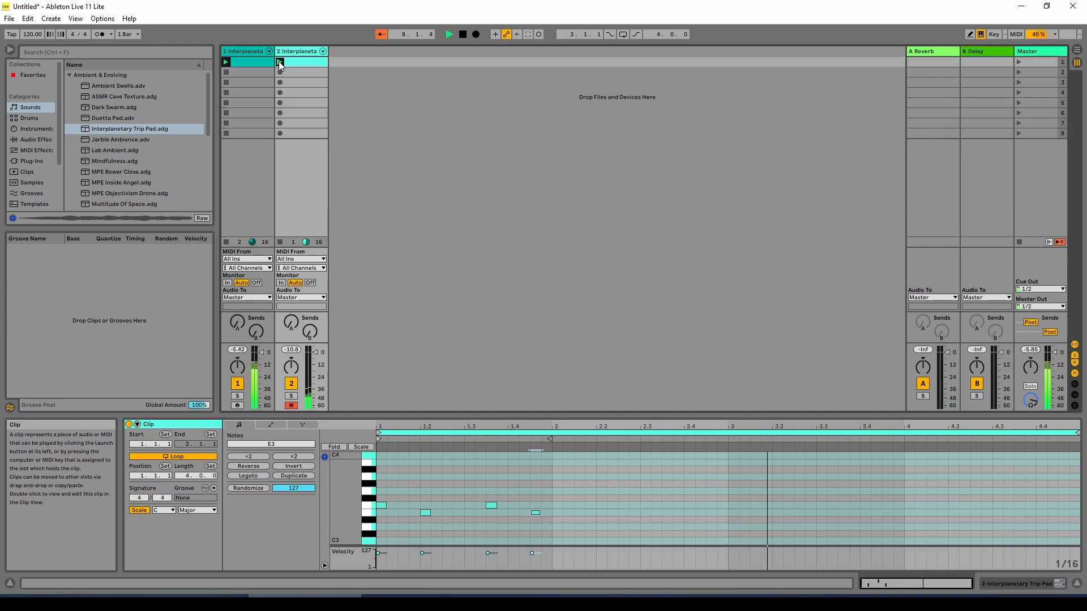
{"action": "left_click", "coordinate": [463, 34]}
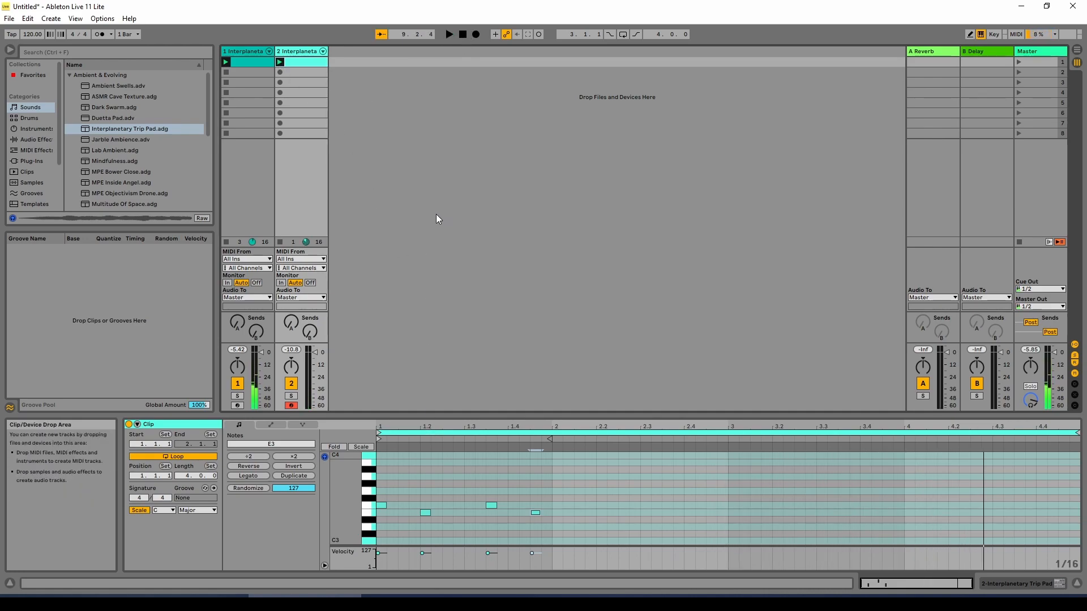
Play the second track's clip and stop the first track's clip so the melody sounds alone
{"action": "left_click", "coordinate": [281, 61]}
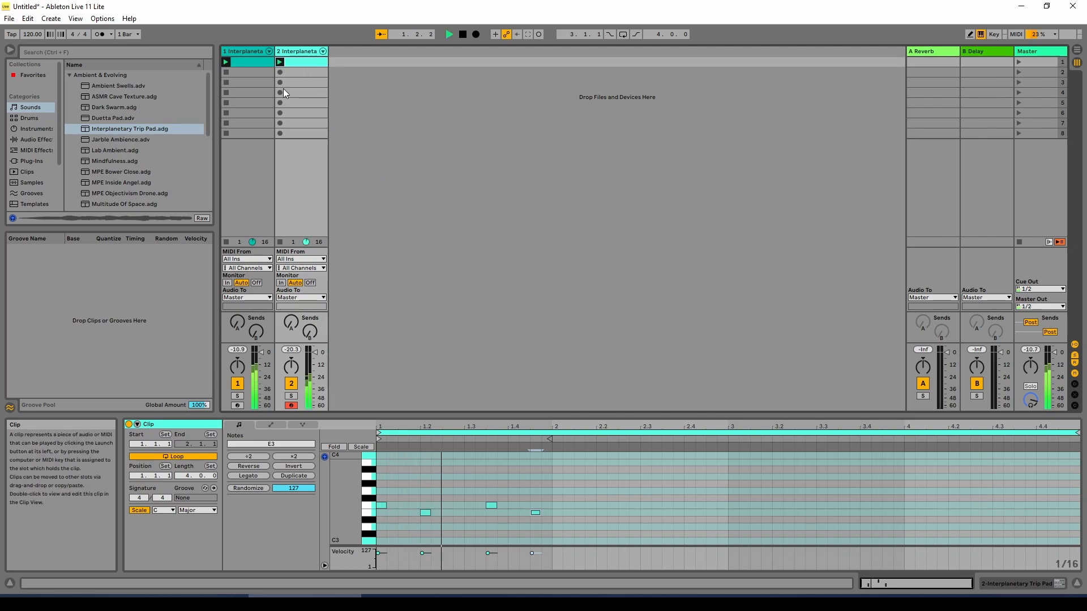
{"action": "left_click", "coordinate": [226, 243]}
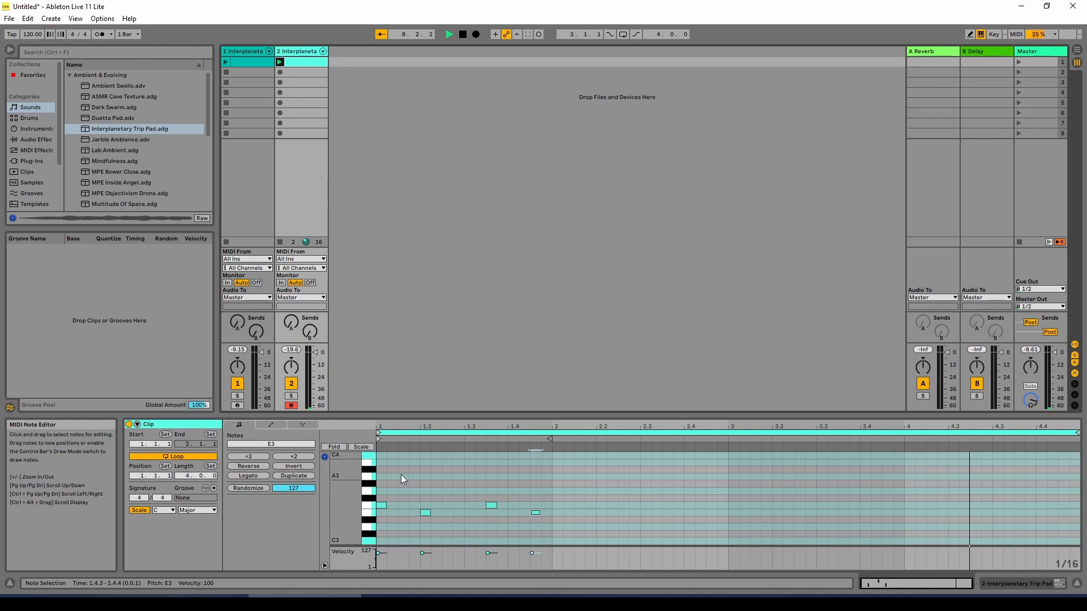
{"action": "right_click", "coordinate": [538, 514]}
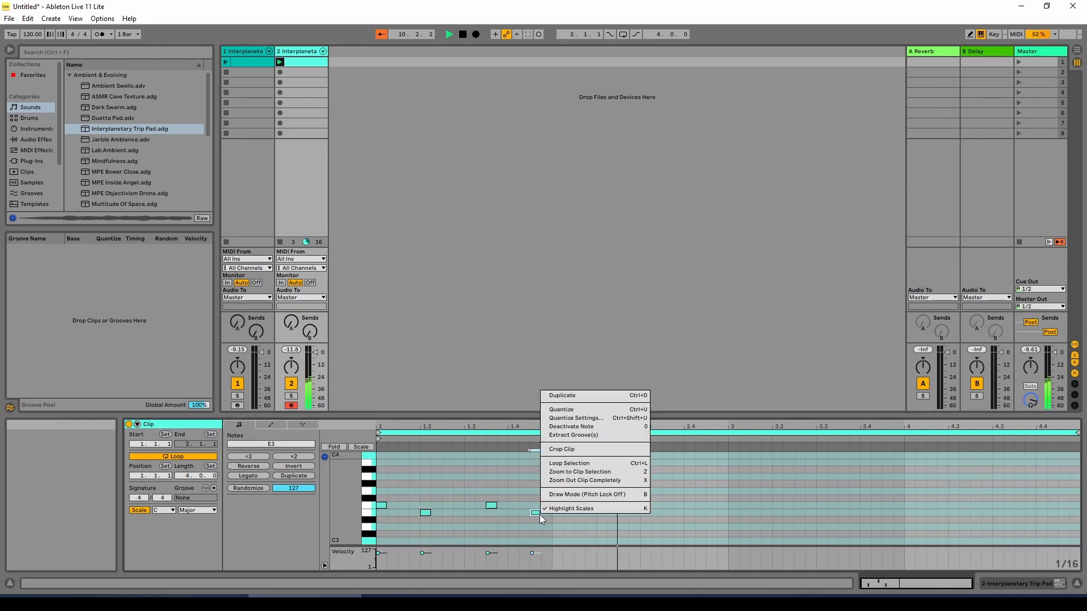
{"action": "left_click", "coordinate": [507, 495]}
{"action": "left_click", "coordinate": [520, 508]}
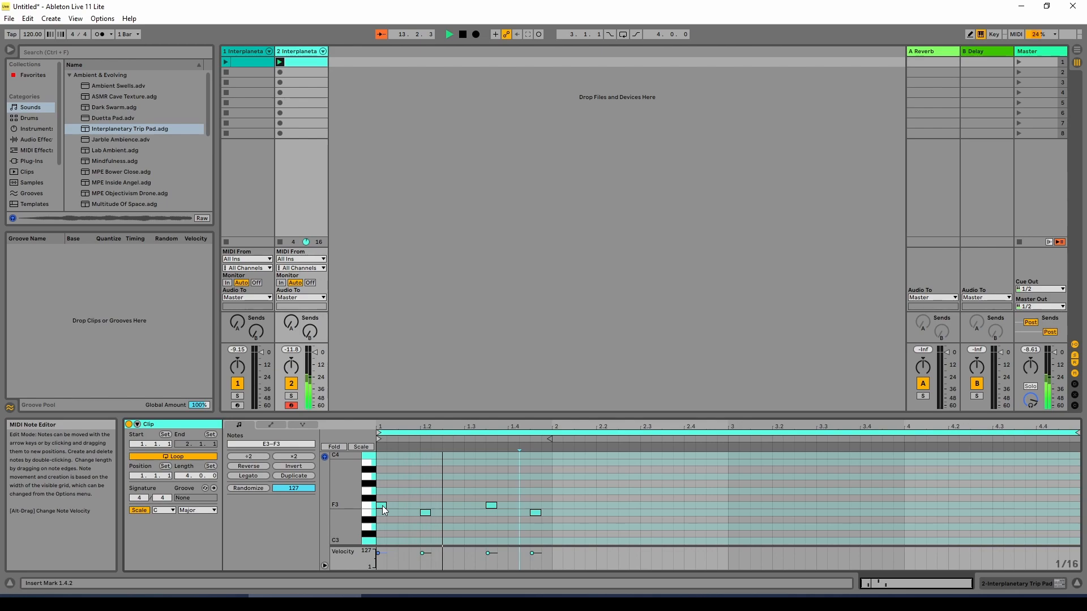
Move bar 1's first note to C4, one beat long, and its second to A3 at 1.2.3, one and a half beats long
{"action": "left_click_drag", "start_coordinate": [382, 505], "coordinate": [382, 456]}
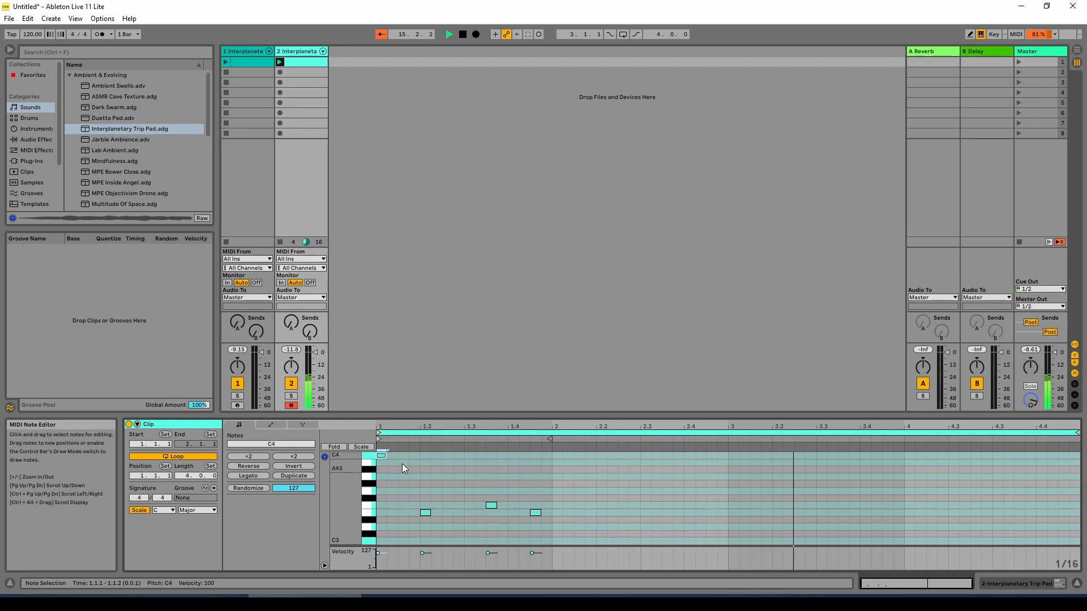
{"action": "left_click_drag", "start_coordinate": [386, 451], "coordinate": [419, 453]}
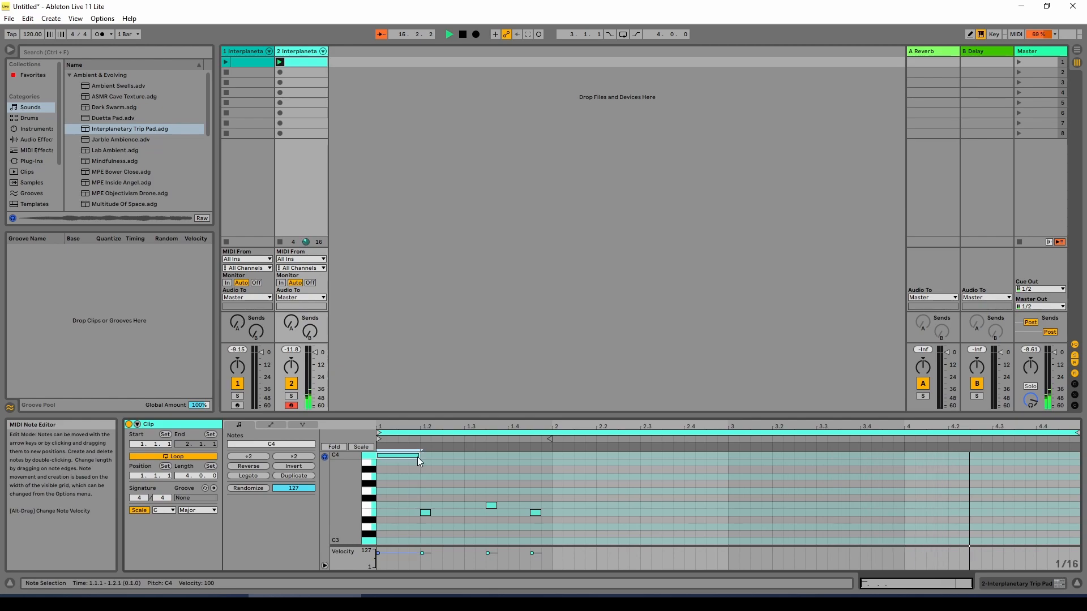
{"action": "left_click_drag", "start_coordinate": [427, 514], "coordinate": [445, 481]}
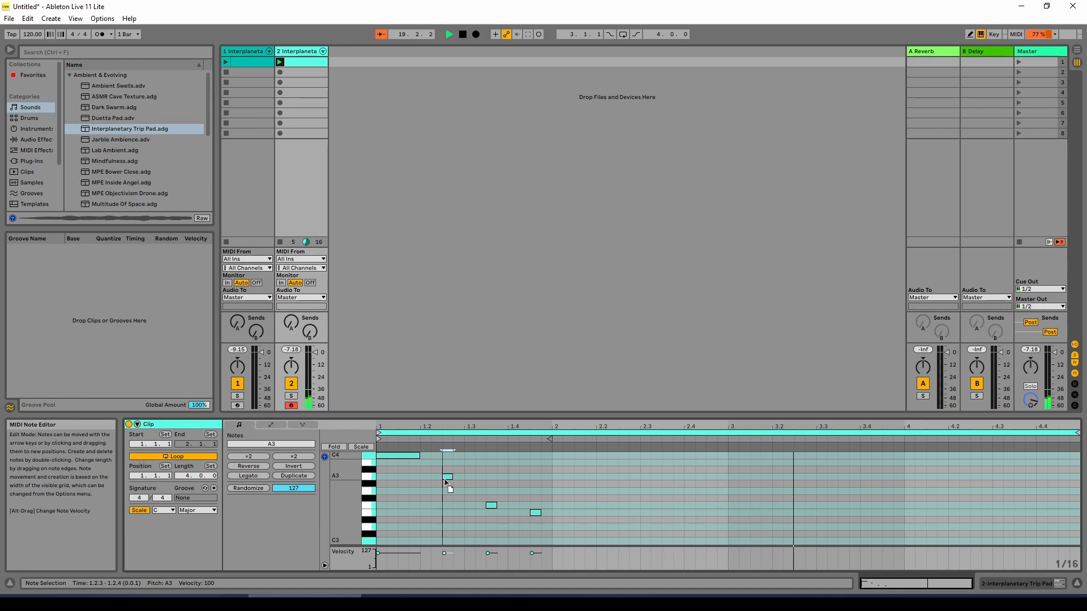
{"action": "left_click_drag", "start_coordinate": [453, 477], "coordinate": [508, 478]}
Delete the remaining short F3 and E3 notes from the second half of bar 1
{"action": "left_click", "coordinate": [490, 505]}
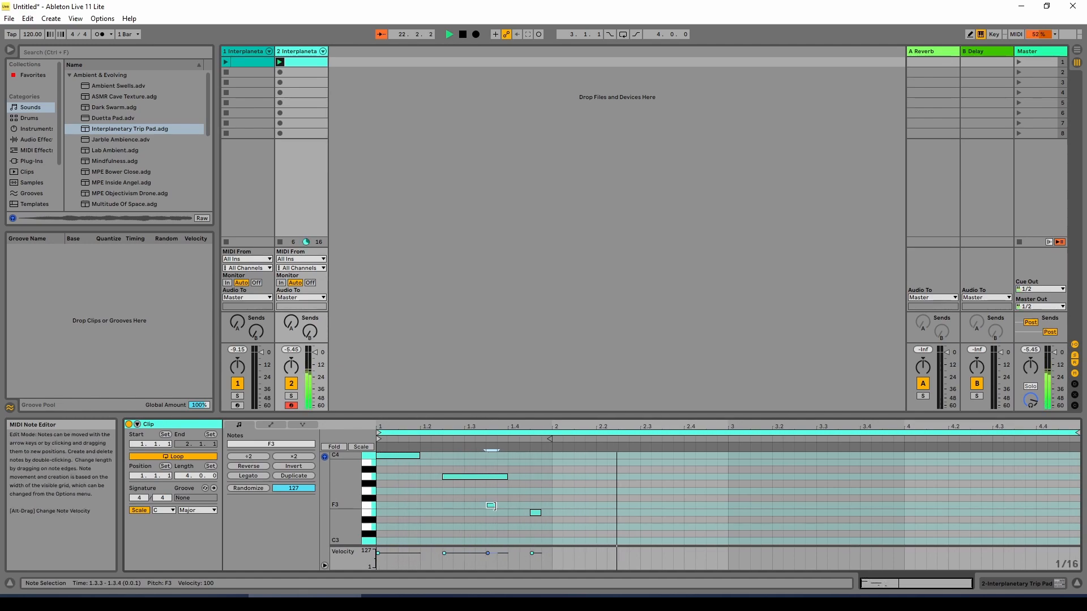
{"action": "left_click_drag", "start_coordinate": [478, 494], "coordinate": [545, 520]}
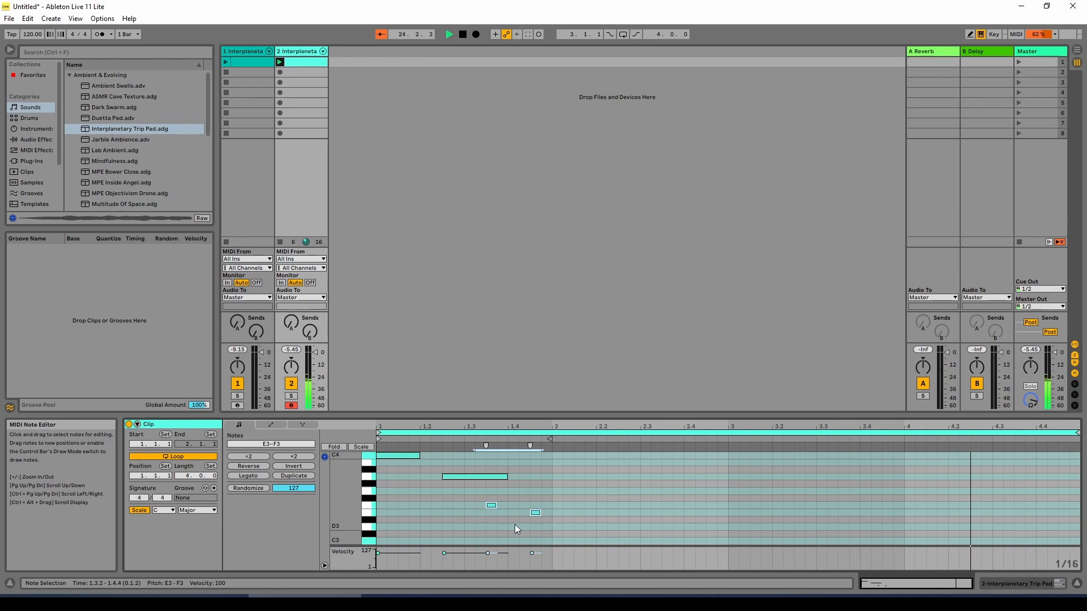
{"action": "key", "text": "Delete"}
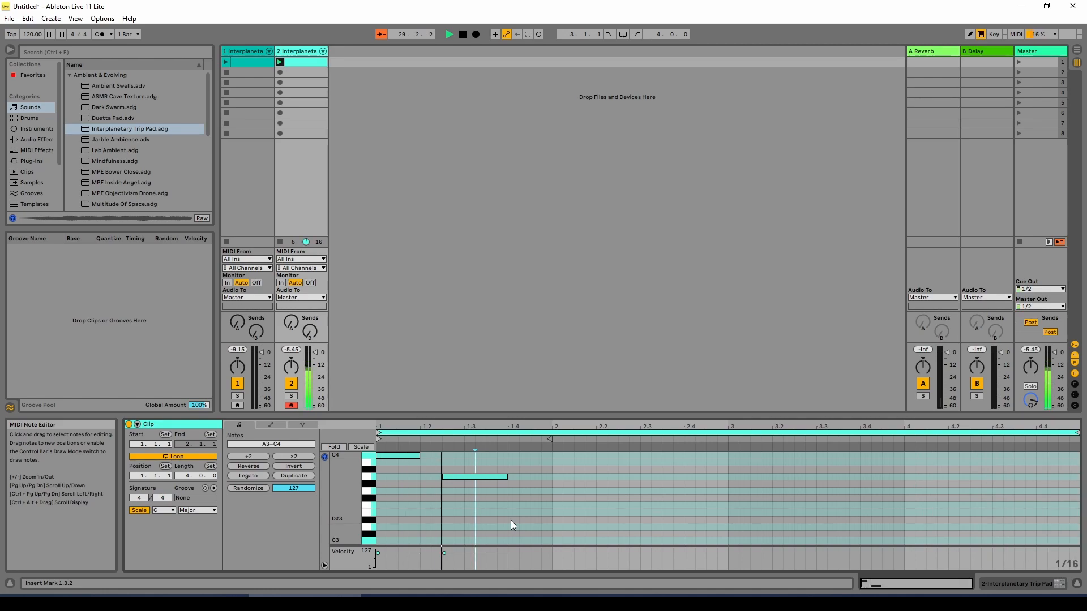
Add two notes in bar 2, B3 at 2.1.1 and G3 at 2.2.4, each five sixteenths long
{"action": "double_click", "coordinate": [558, 462]}
{"action": "left_click_drag", "start_coordinate": [562, 463], "coordinate": [603, 465]}
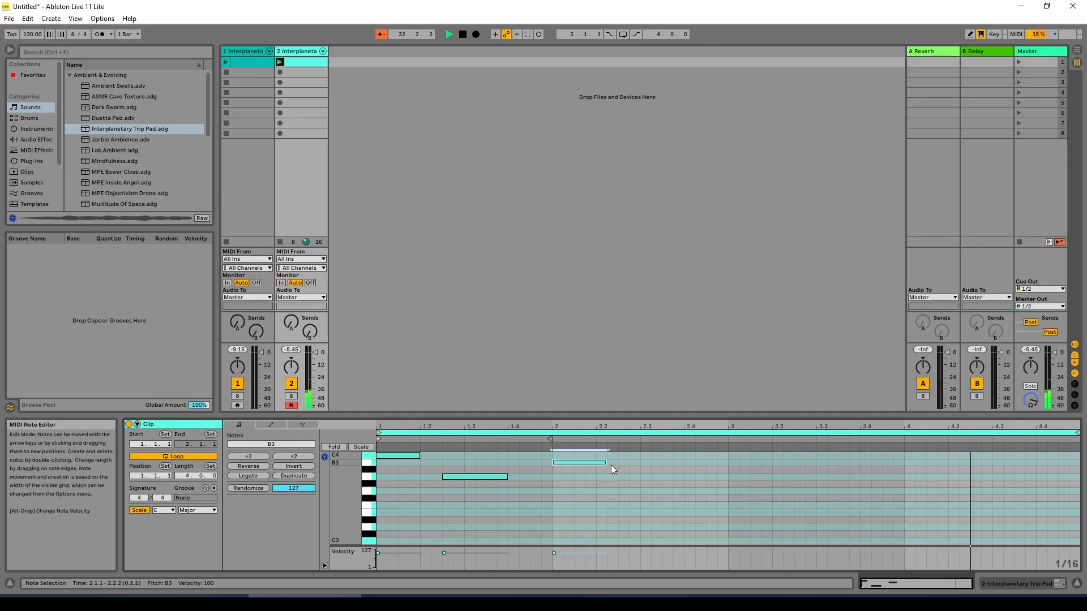
{"action": "double_click", "coordinate": [643, 462]}
{"action": "left_click_drag", "start_coordinate": [648, 460], "coordinate": [695, 463]}
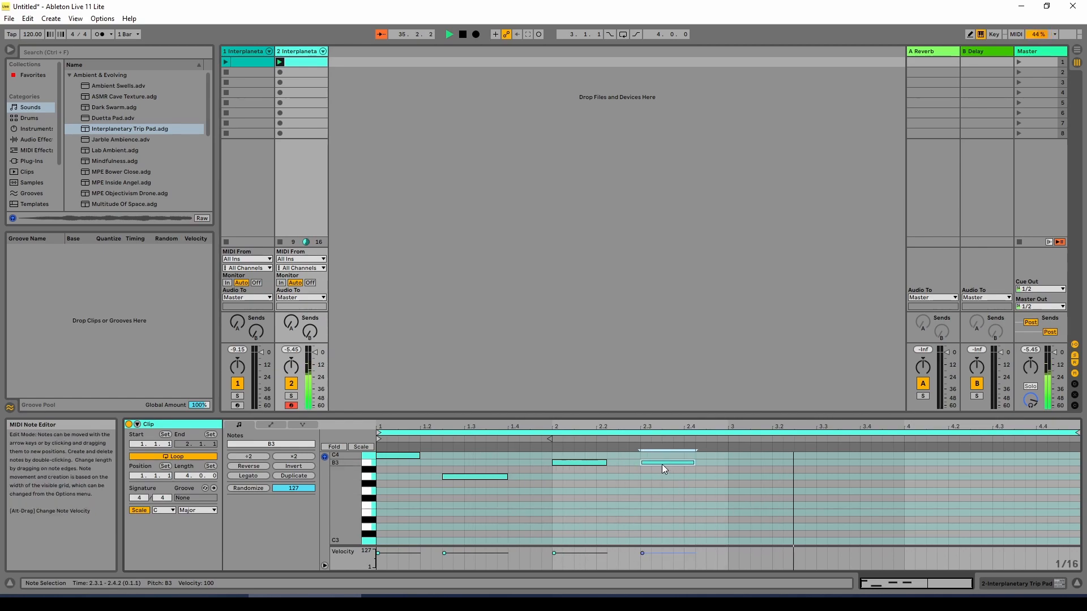
{"action": "left_click_drag", "start_coordinate": [661, 463], "coordinate": [660, 494]}
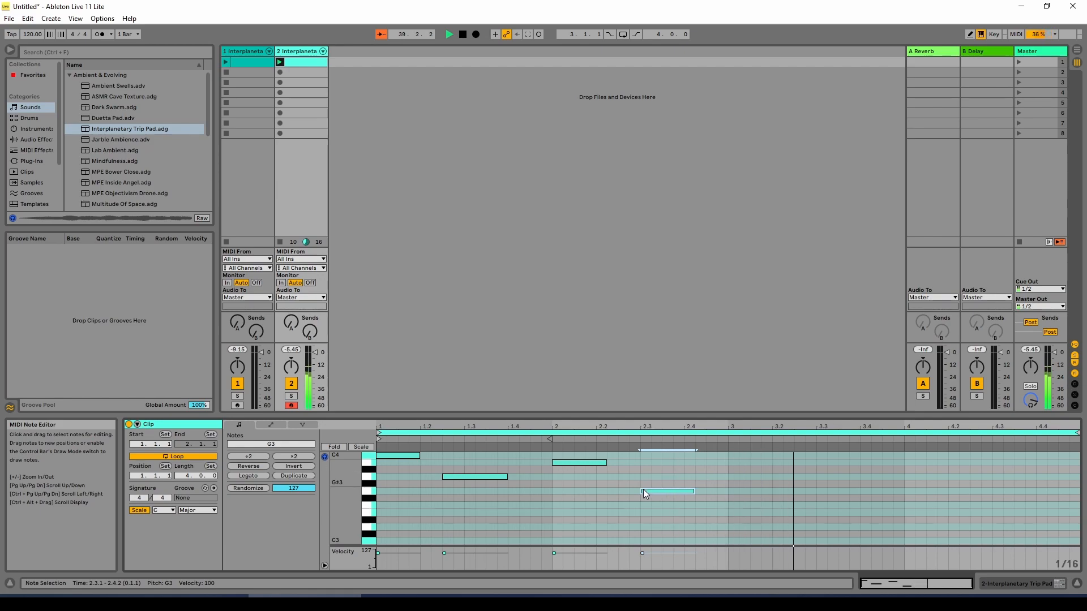
{"action": "left_click_drag", "start_coordinate": [649, 491], "coordinate": [640, 491]}
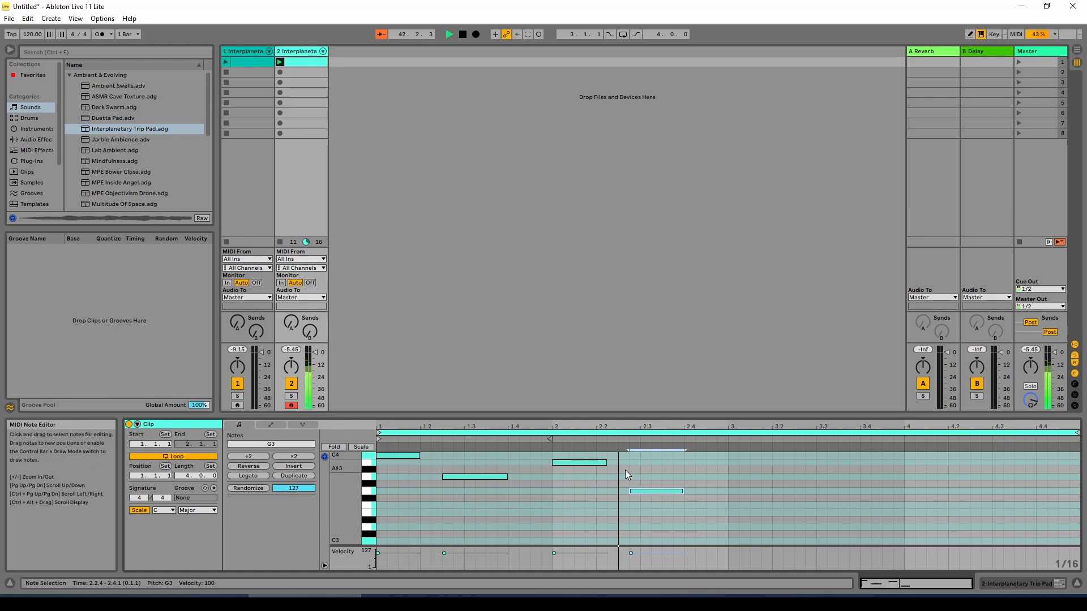
Add two notes in bar 3, C4 at 3.1.1 and A3 at 3.2.4, each five sixteenths long
{"action": "double_click", "coordinate": [731, 457]}
{"action": "left_click_drag", "start_coordinate": [738, 455], "coordinate": [781, 458]}
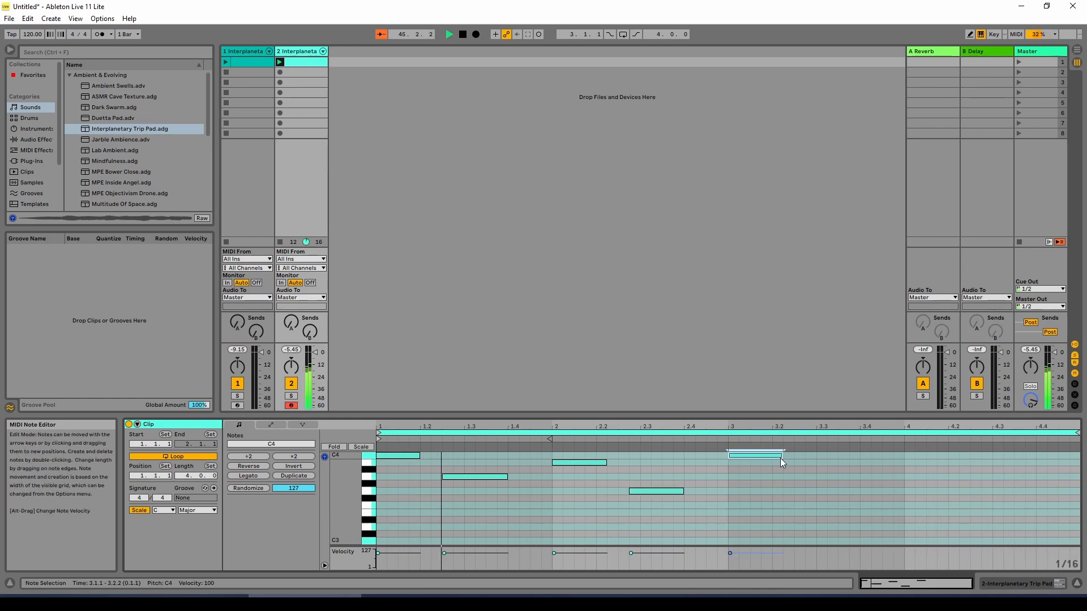
{"action": "double_click", "coordinate": [809, 477]}
{"action": "left_click_drag", "start_coordinate": [815, 477], "coordinate": [860, 480]}
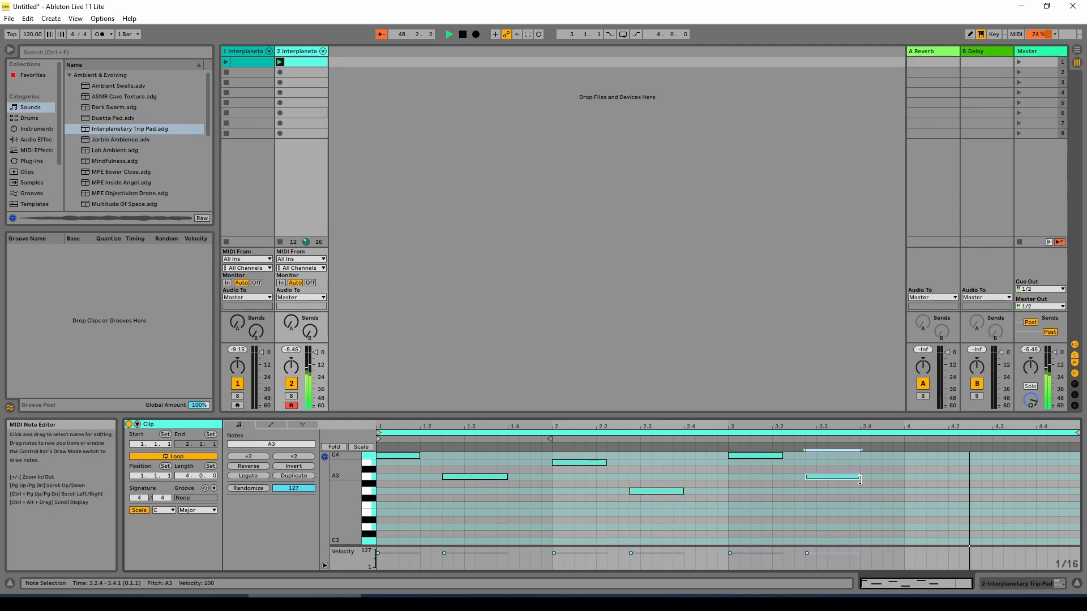
Add an F3 note one and a half beats long at the start of bar 4, removing the misplaced E3 there
{"action": "double_click", "coordinate": [906, 512]}
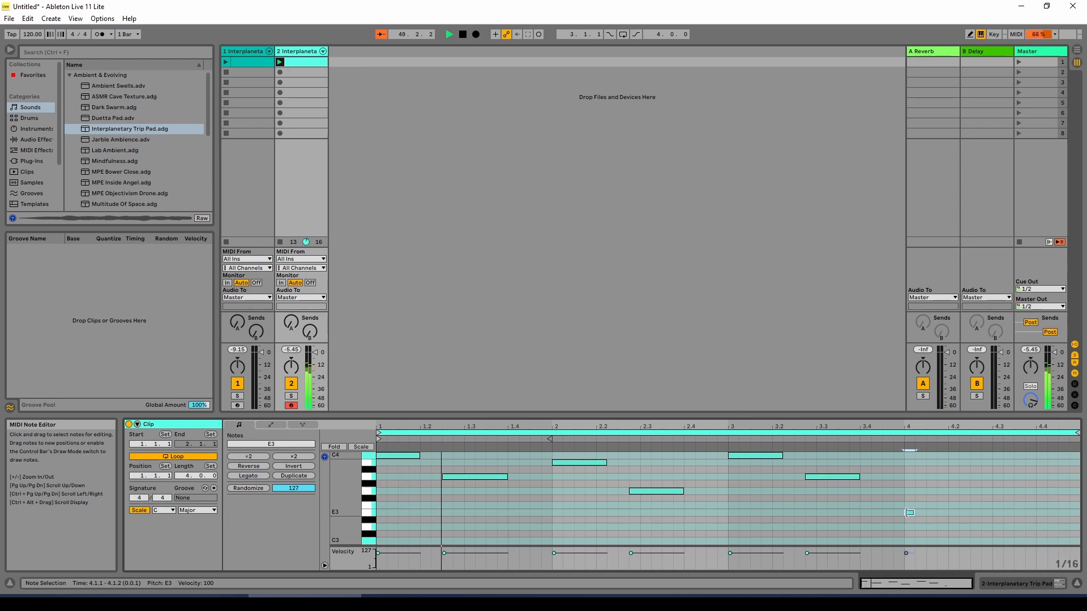
{"action": "double_click", "coordinate": [909, 507]}
{"action": "left_click", "coordinate": [909, 512]}
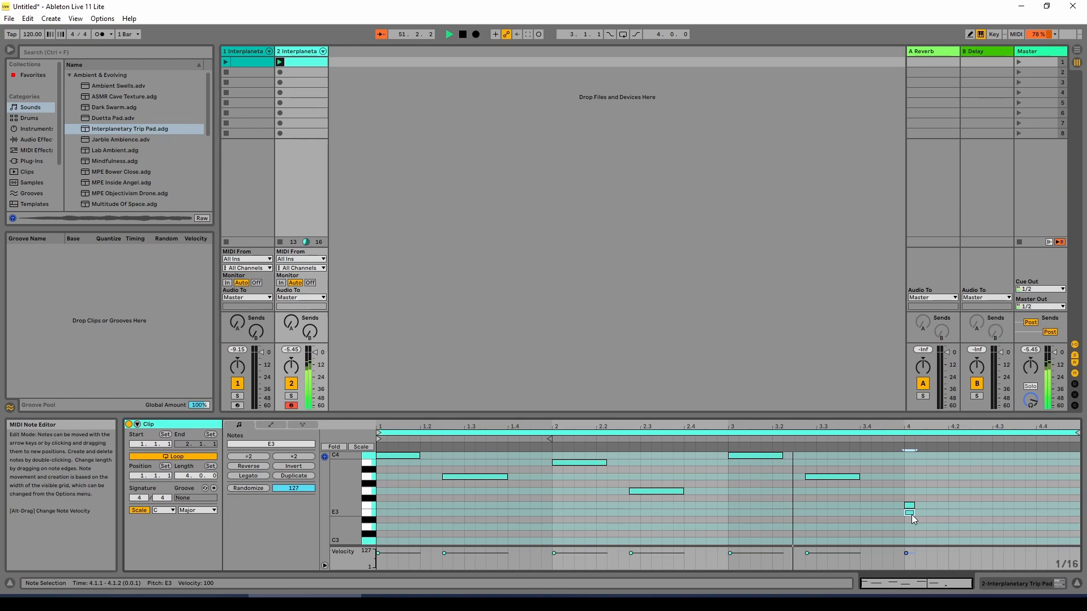
{"action": "key", "text": "Delete"}
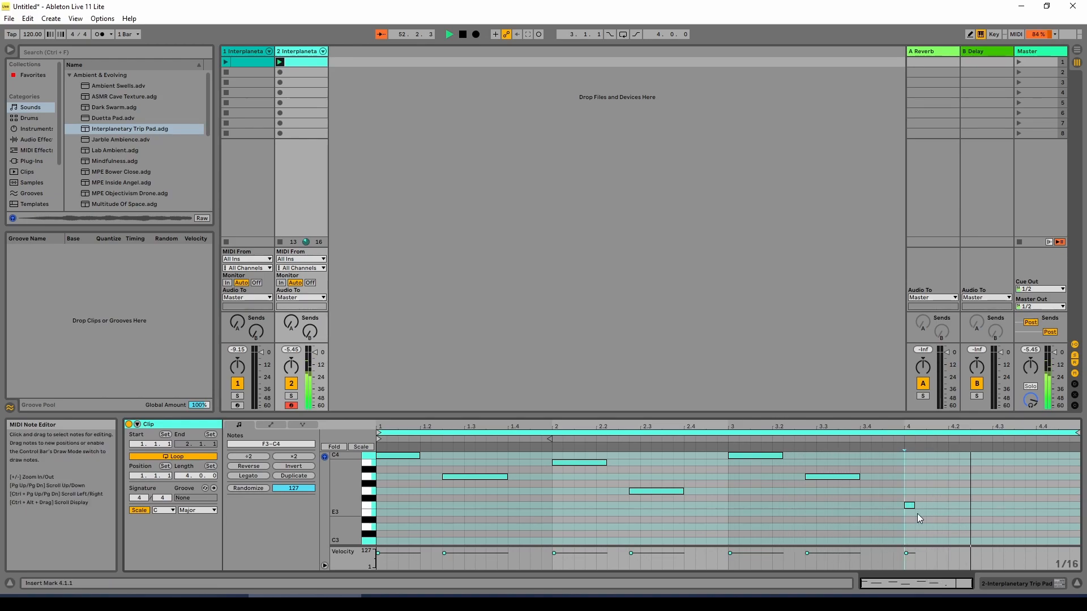
{"action": "left_click_drag", "start_coordinate": [915, 504], "coordinate": [967, 503]}
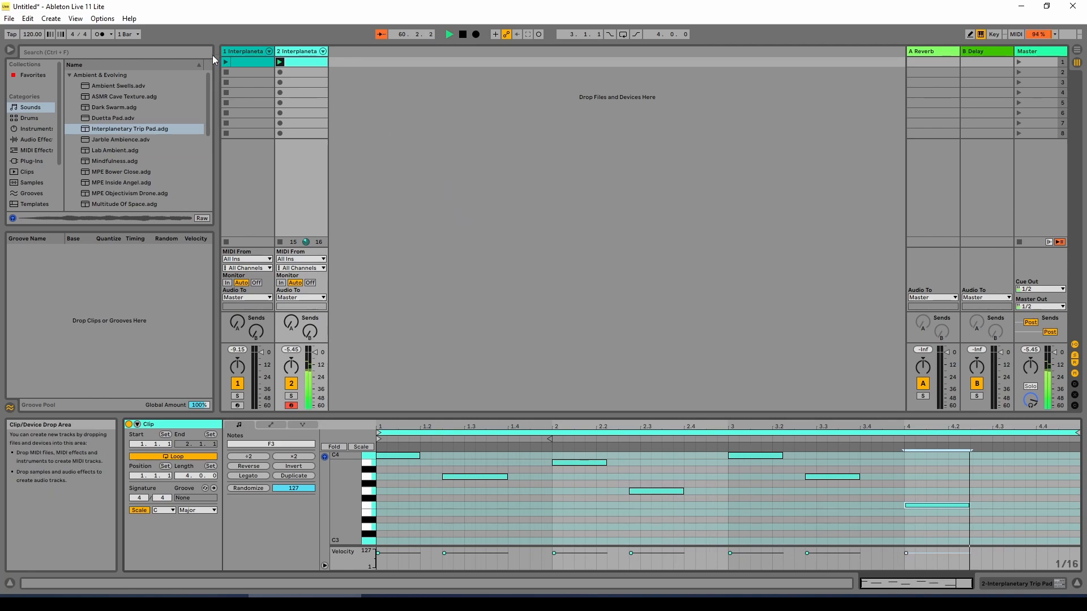
Play the first track's bass clip together with the second track's melody, and stop playback
{"action": "left_click", "coordinate": [229, 63]}
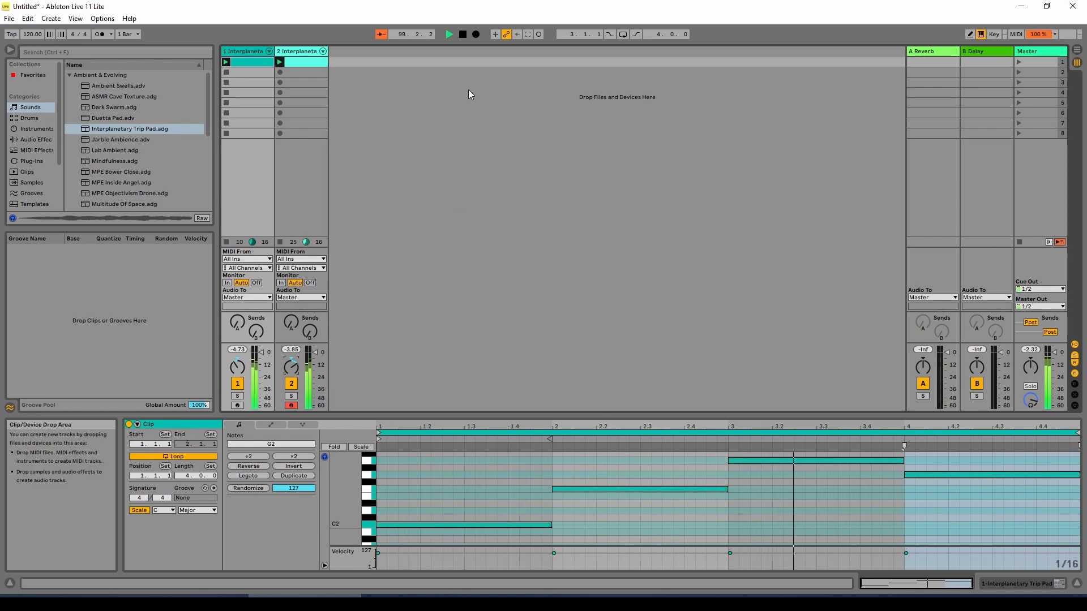
{"action": "left_click", "coordinate": [462, 35]}
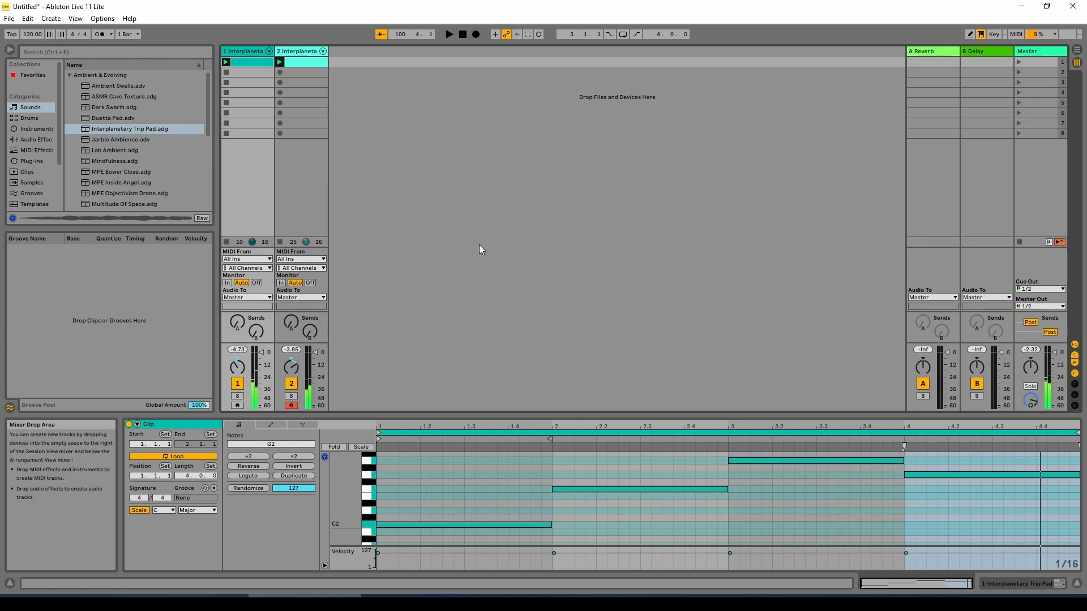